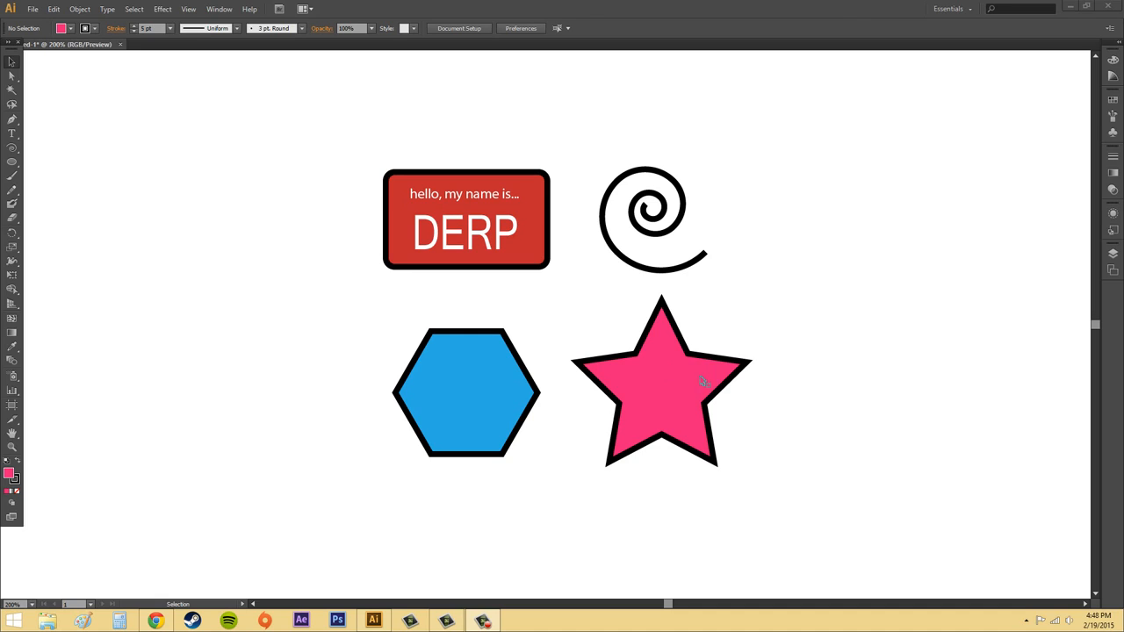
left_click(666, 422)
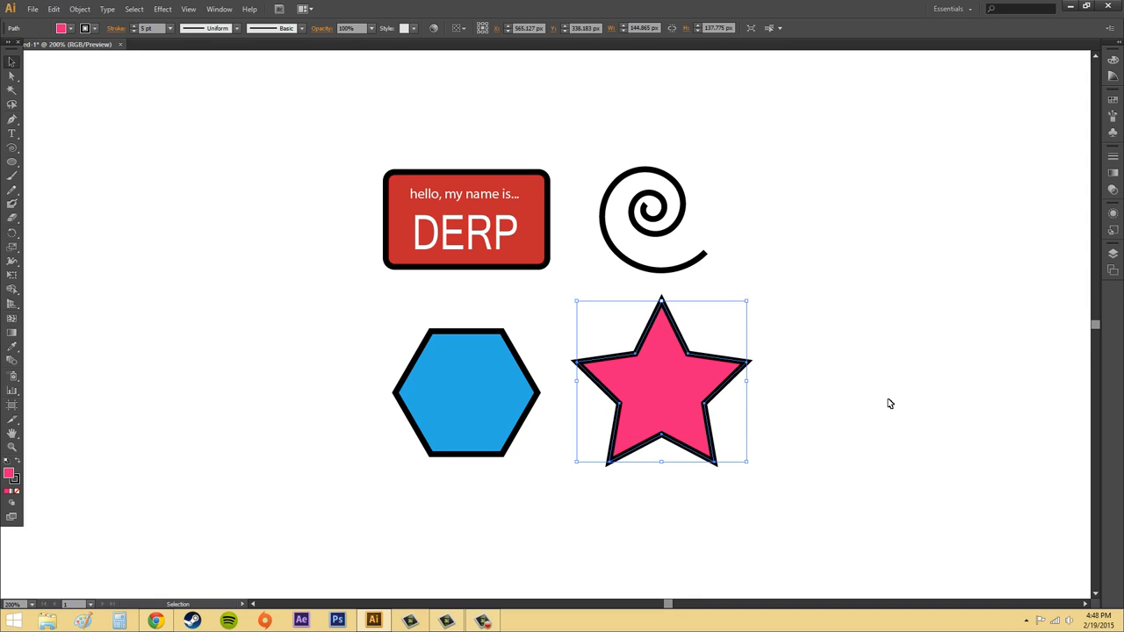
left_click(759, 396)
left_click(648, 394)
left_click(817, 397)
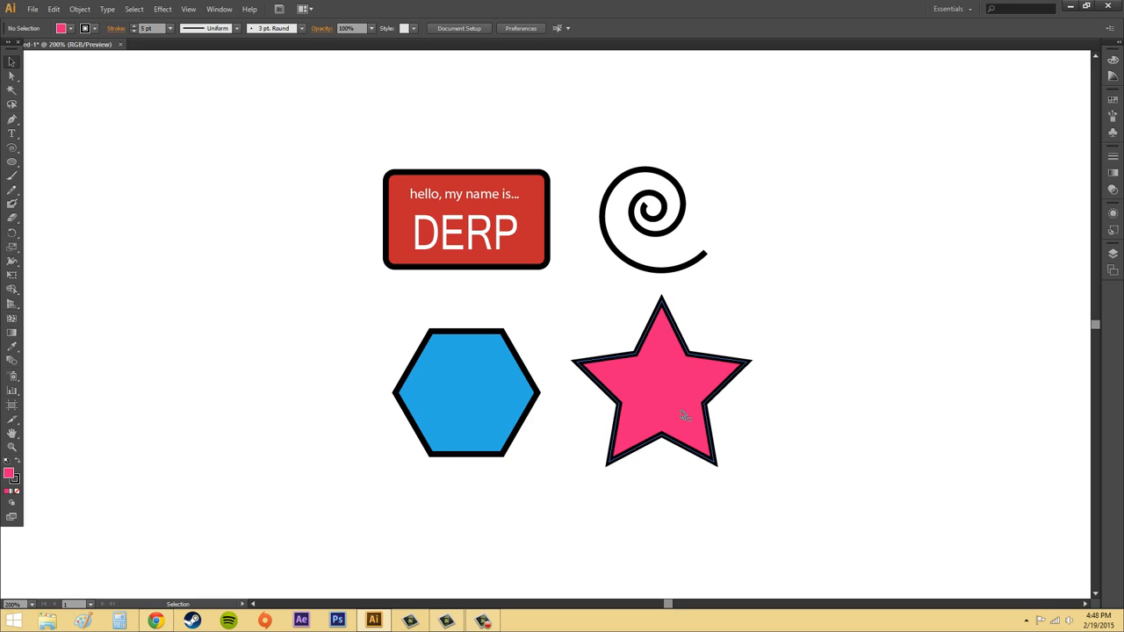
Place a duplicate of the pink star level with and to the right of the original, and delete that duplicate.
left_click(664, 385)
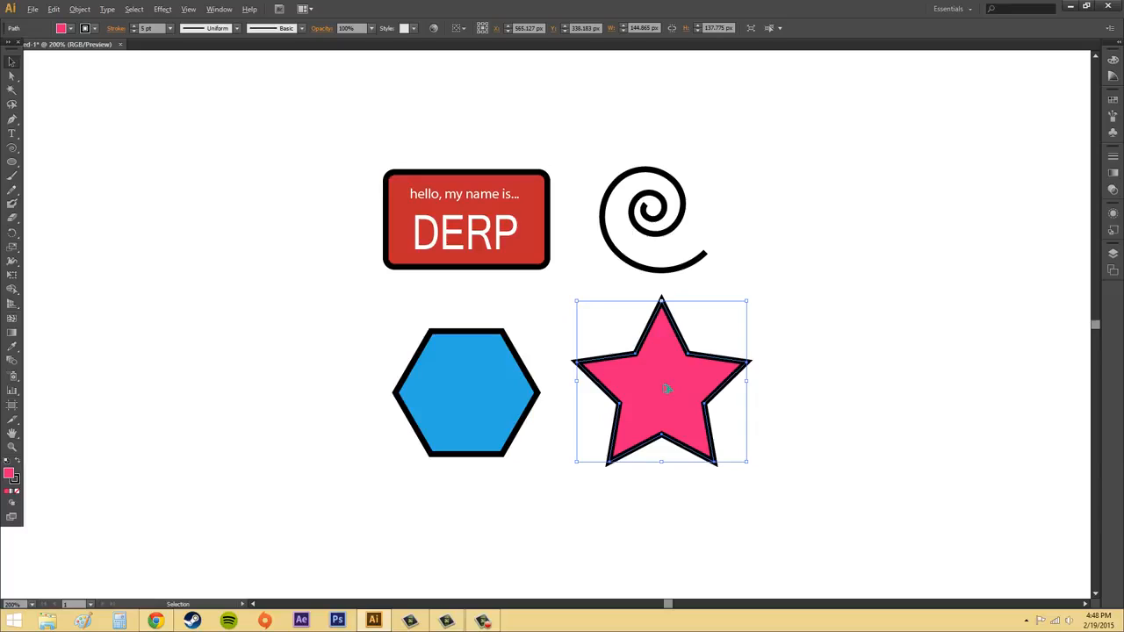
left_click_drag(668, 389, 868, 392)
left_click(1010, 494)
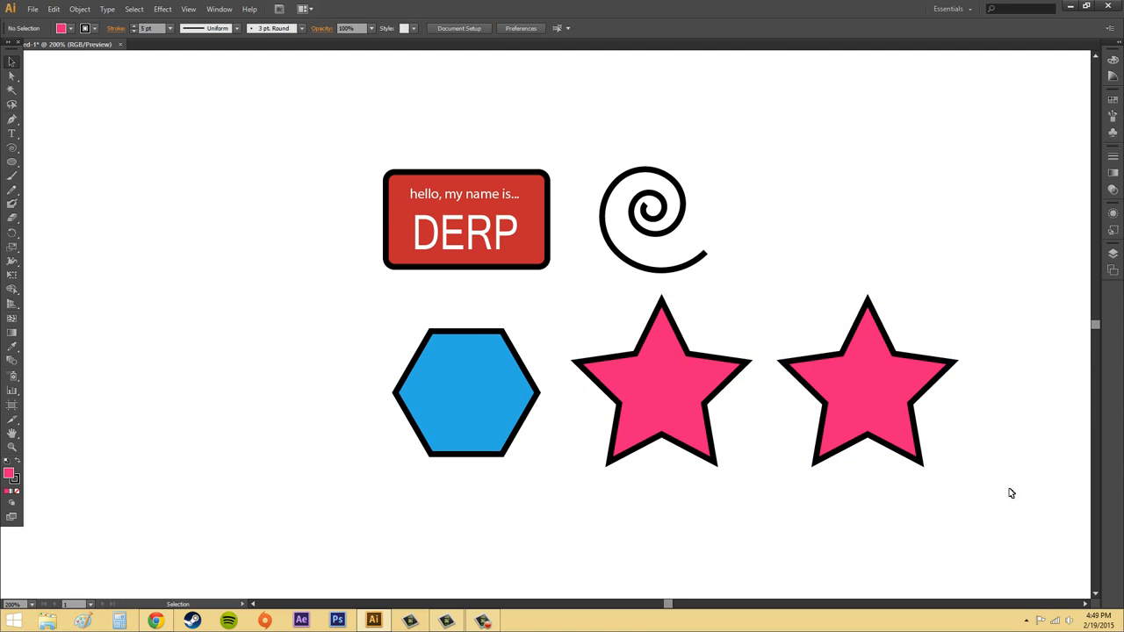
left_click(877, 419)
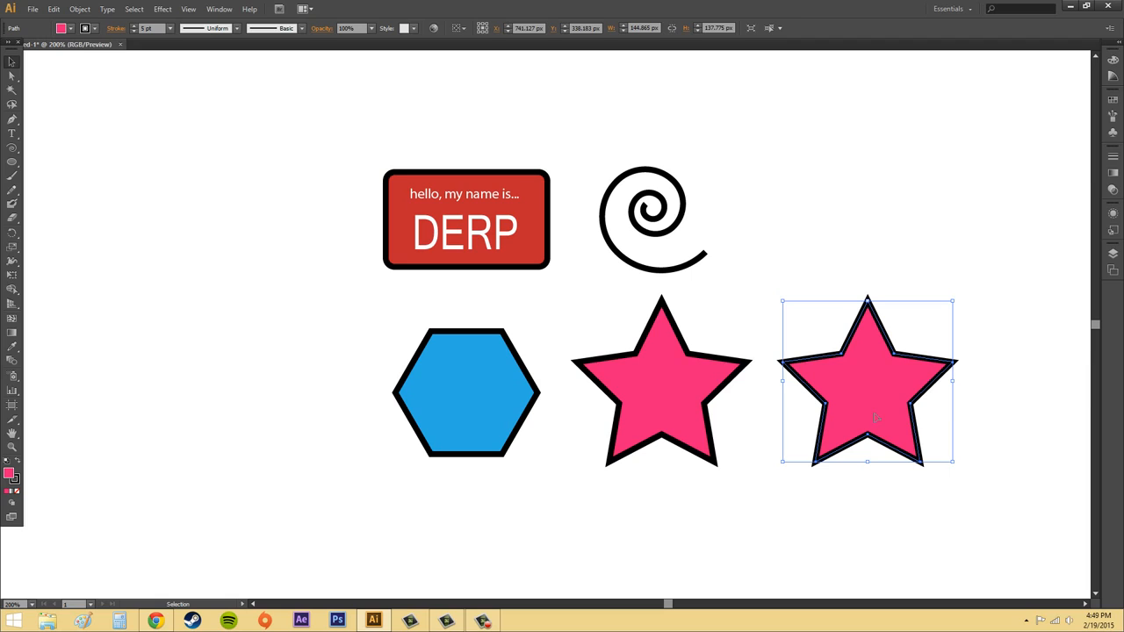
key("Delete")
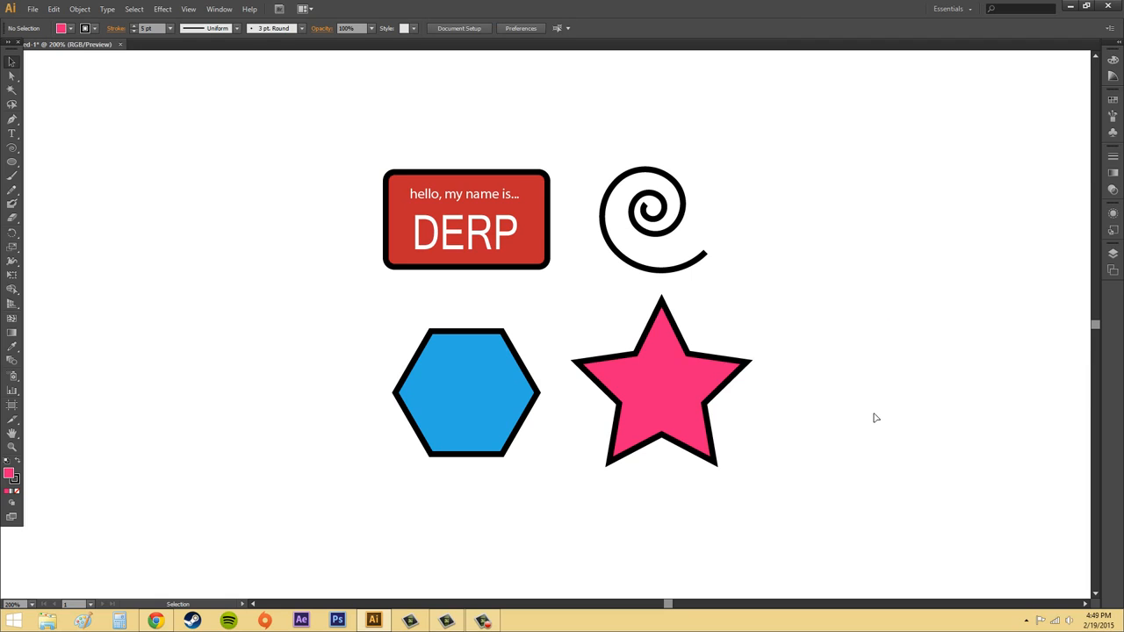
Copy the pink star and insert a duplicate with the regular Paste command.
left_click(671, 383)
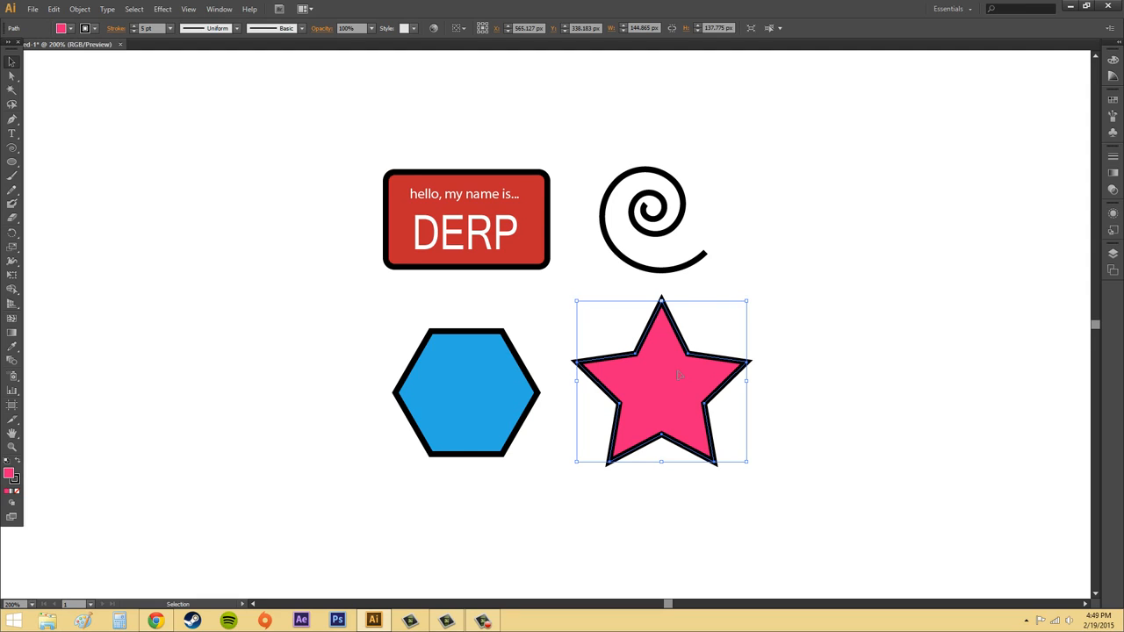
left_click(54, 9)
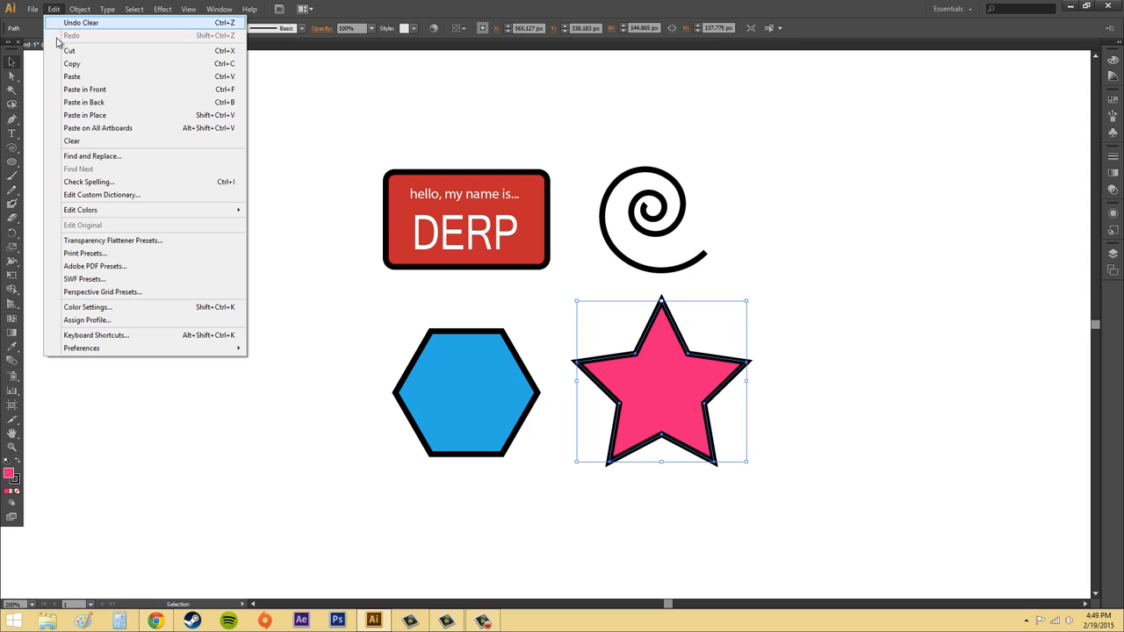
left_click(225, 69)
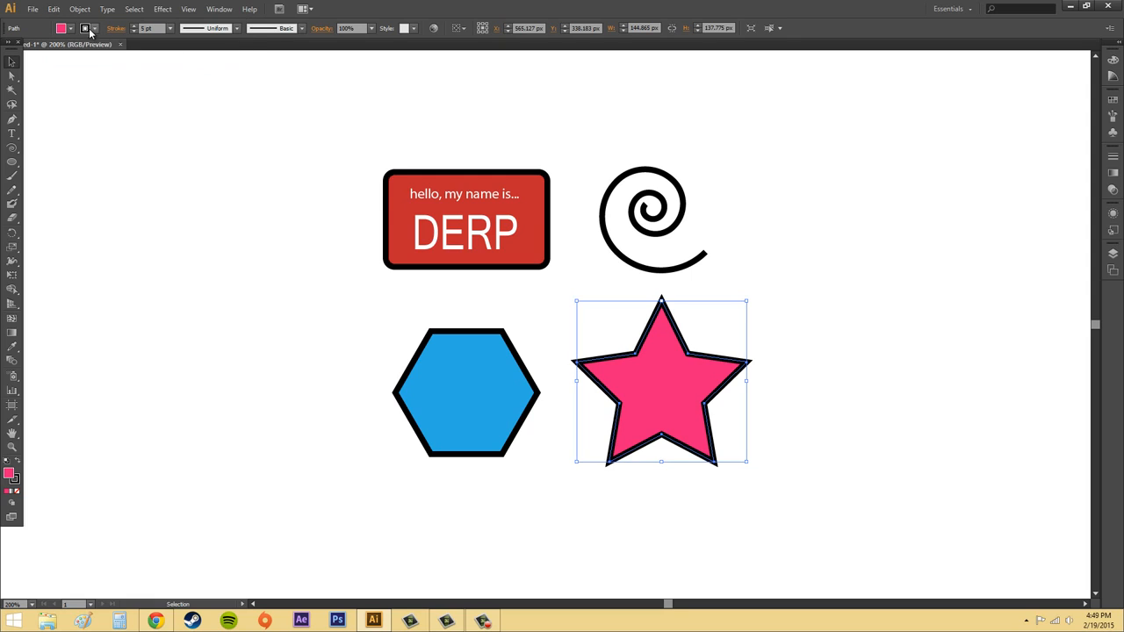
left_click(54, 10)
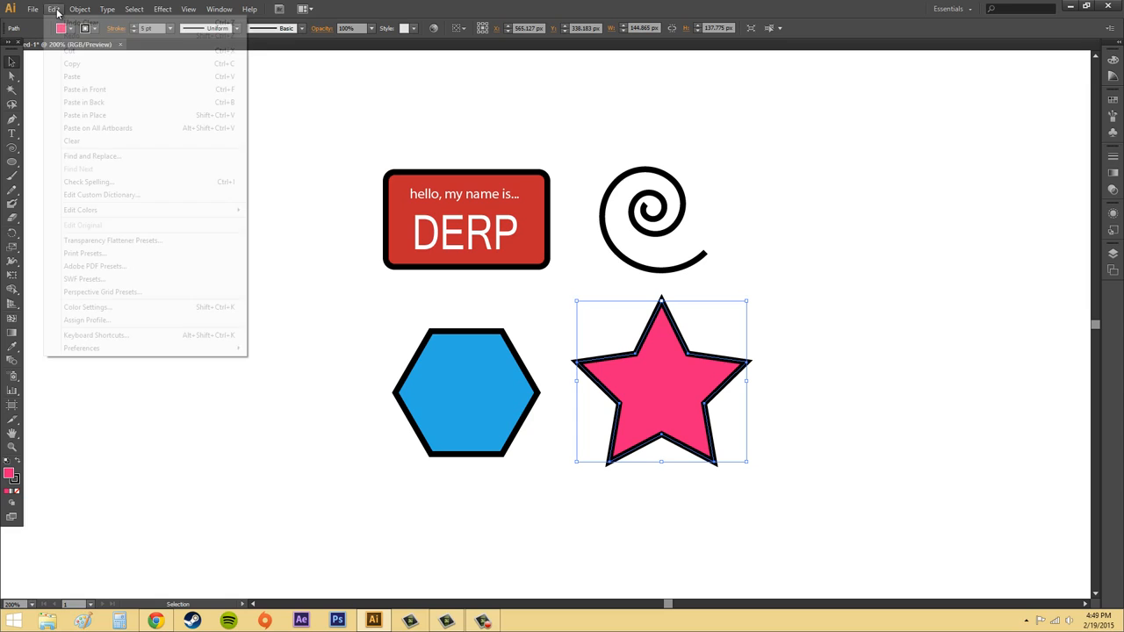
left_click(77, 80)
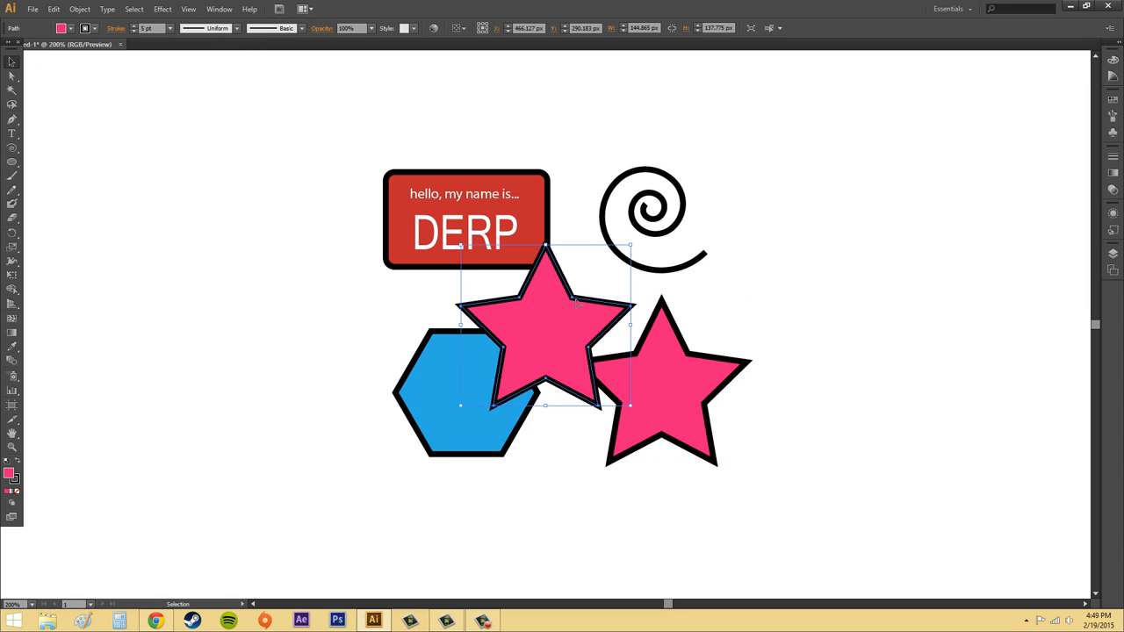
Delete the pasted star that overlaps the name badge, the hexagon and the original star.
left_click(870, 318)
left_click(570, 330)
key("Delete")
Use Paste in Front to place a star copy to the upper right of the original, and delete that copy.
left_click(619, 354)
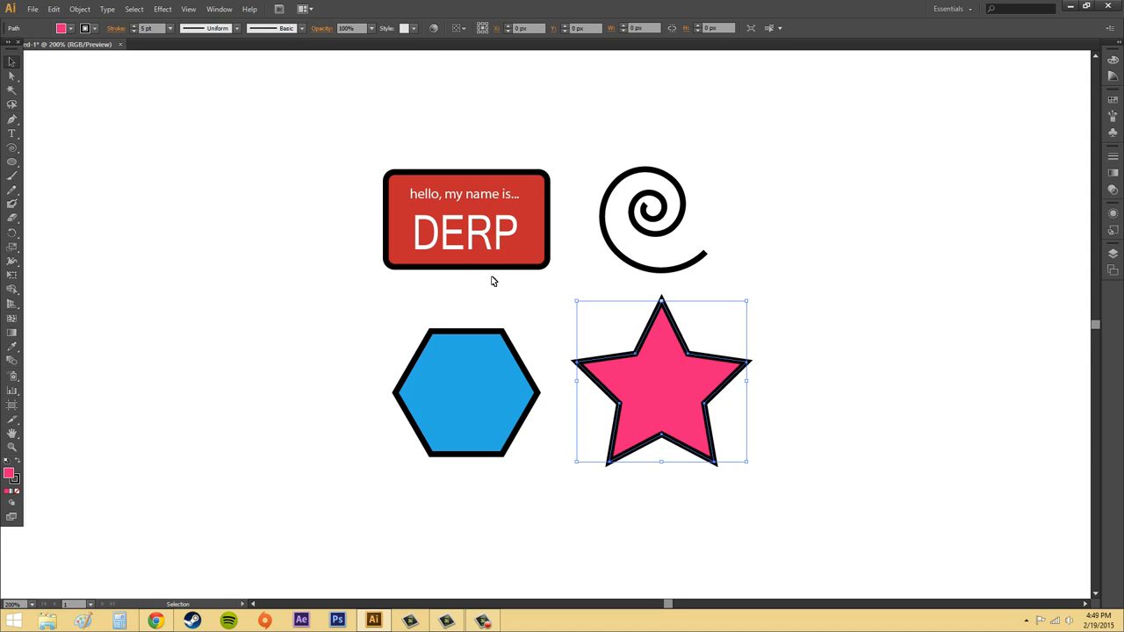
left_click(54, 9)
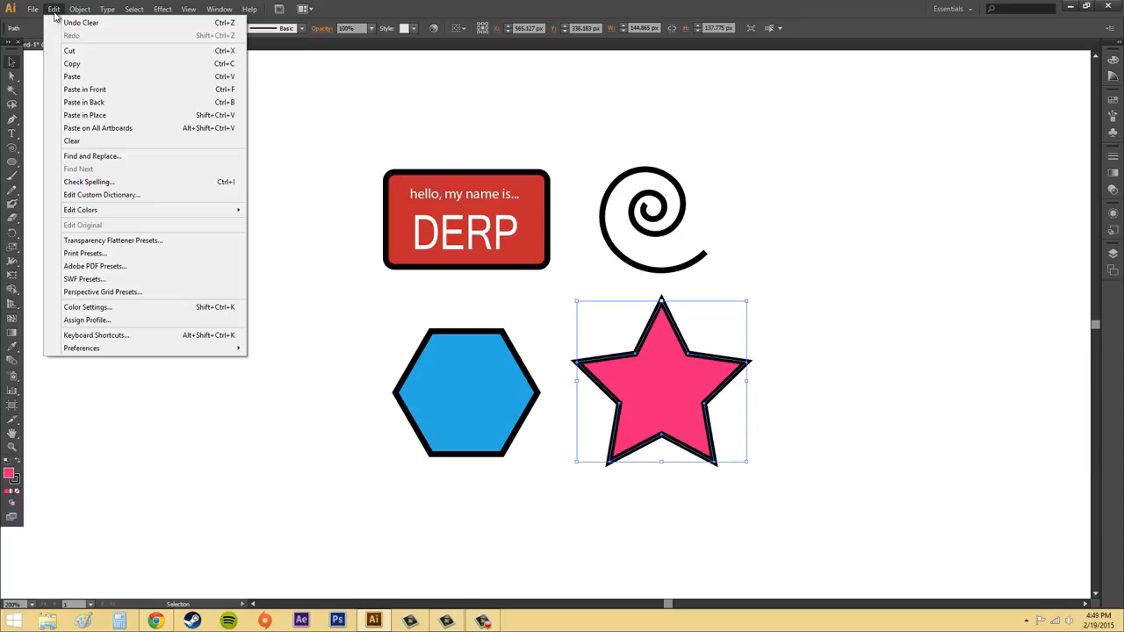
left_click(113, 91)
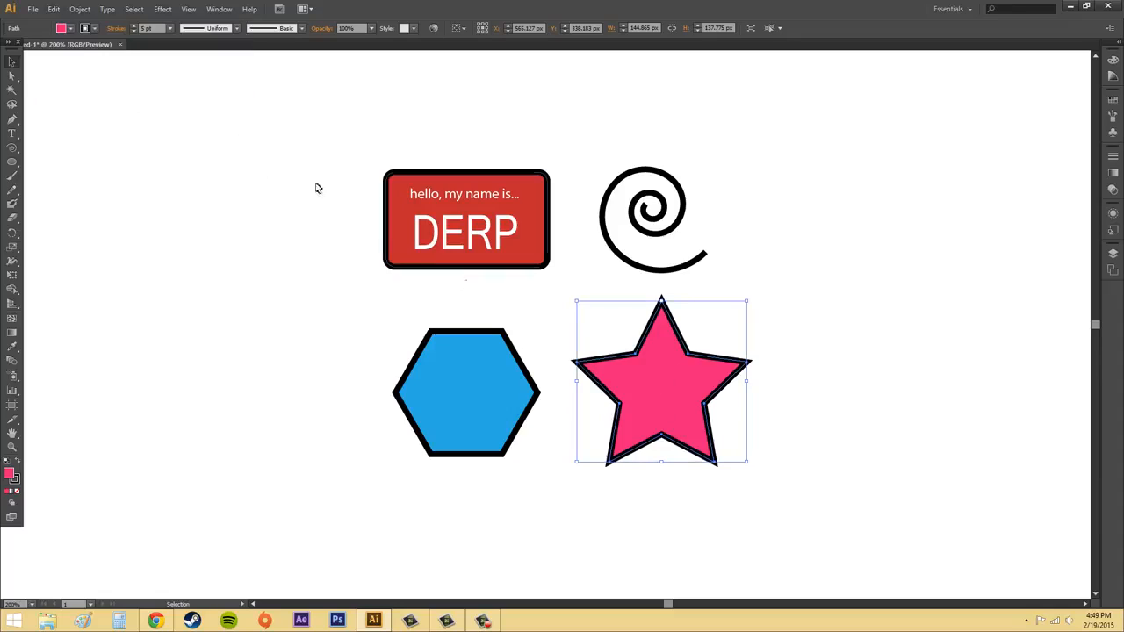
left_click(54, 9)
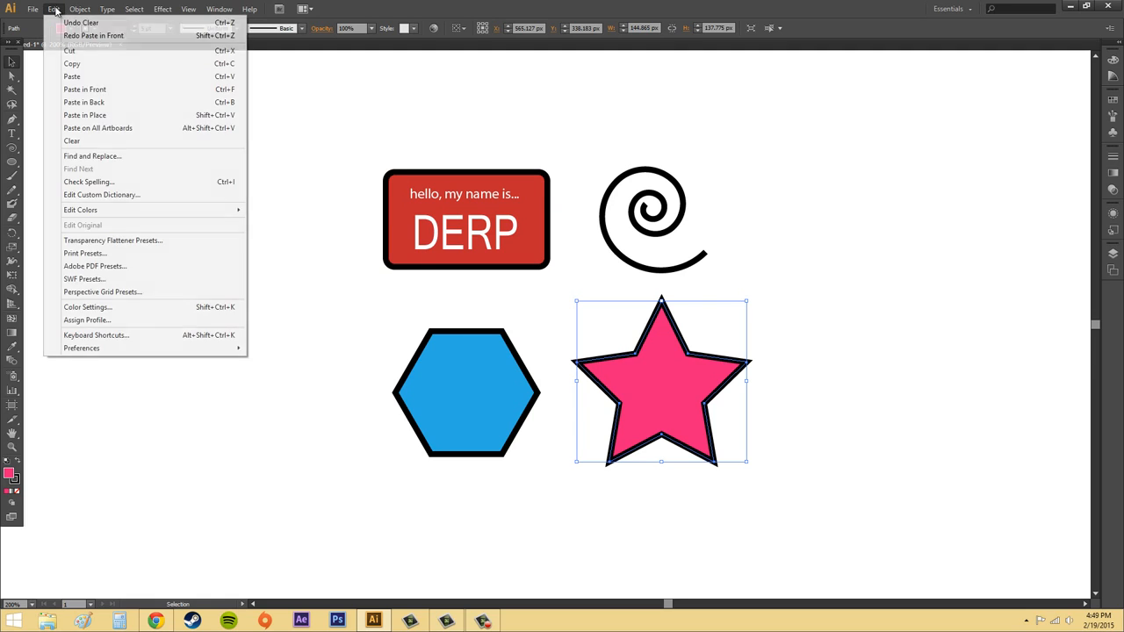
left_click(97, 34)
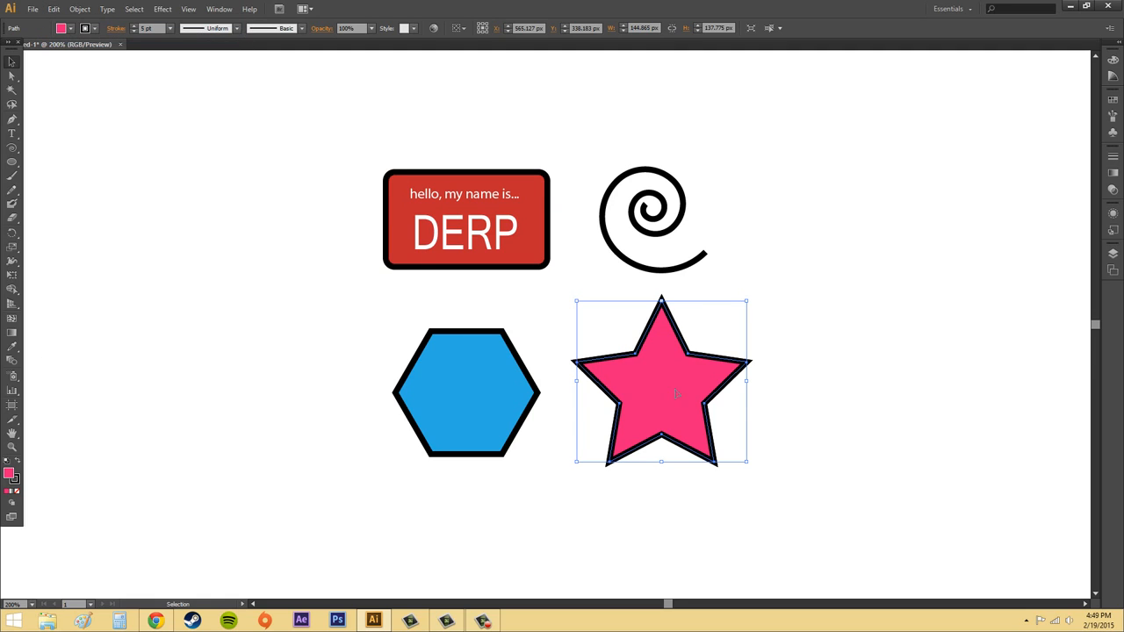
left_click_drag(676, 393, 865, 340)
left_click(956, 478)
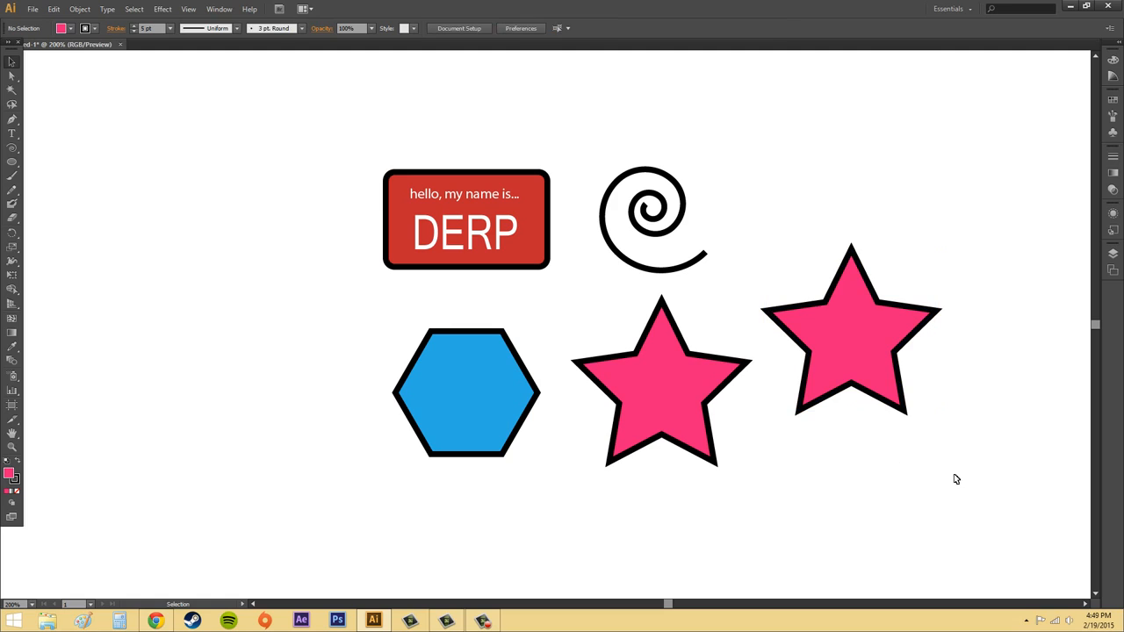
left_click(902, 379)
key("Delete")
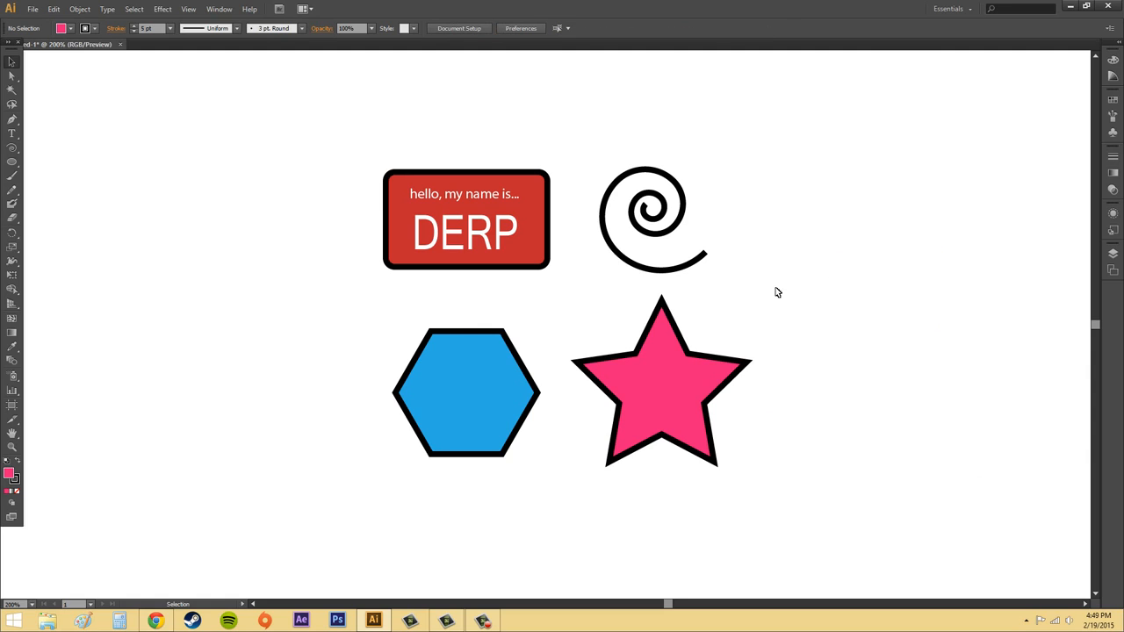
left_click(646, 347)
left_click(48, 9)
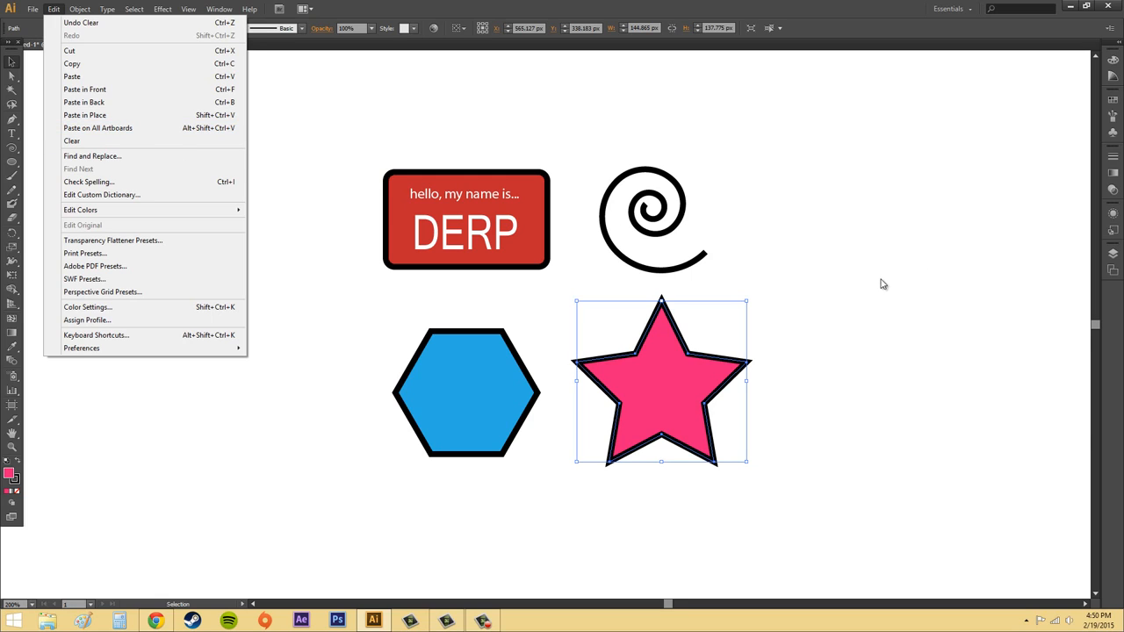
left_click(806, 268)
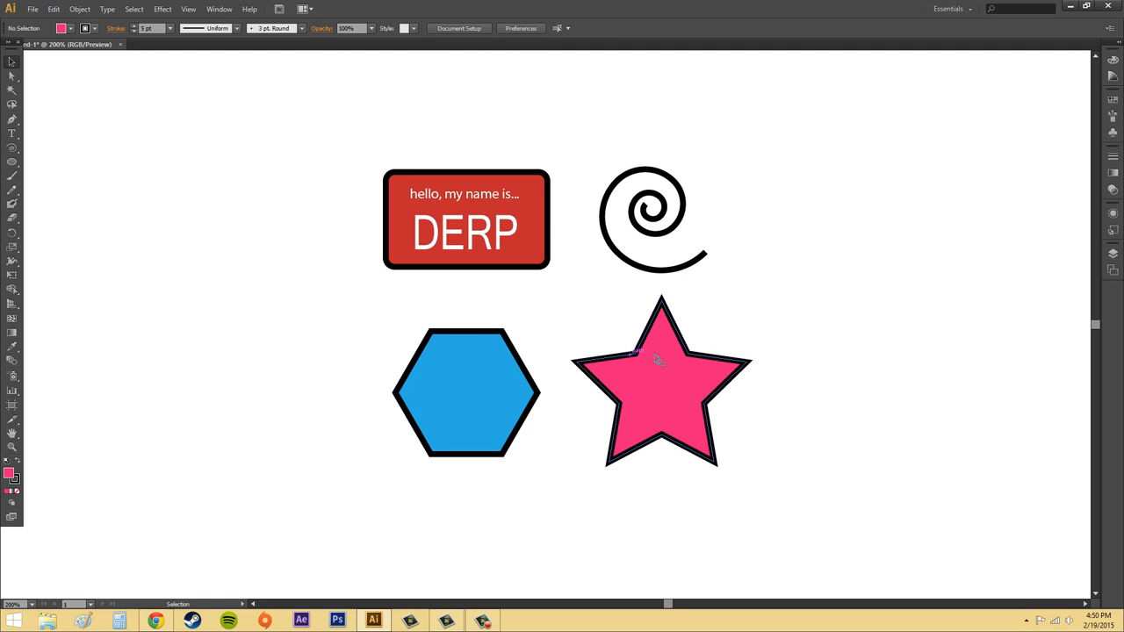
left_click(53, 8)
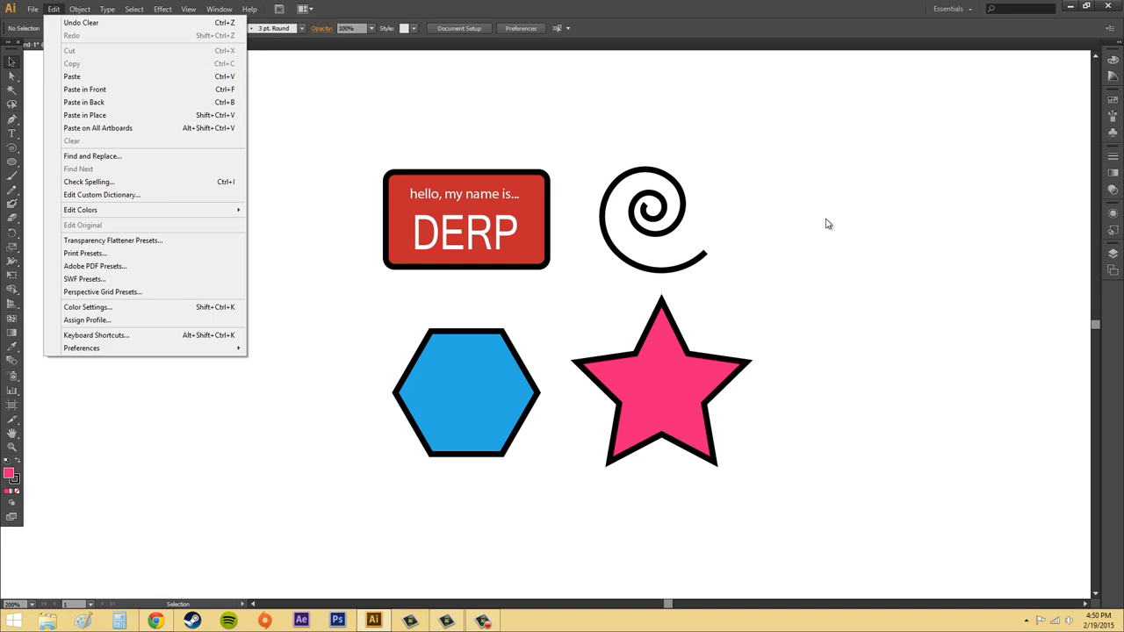
left_click(947, 450)
Place a copy of the pink star beside the original at about X 714 px, Y 331 px, and delete it.
left_click(681, 380)
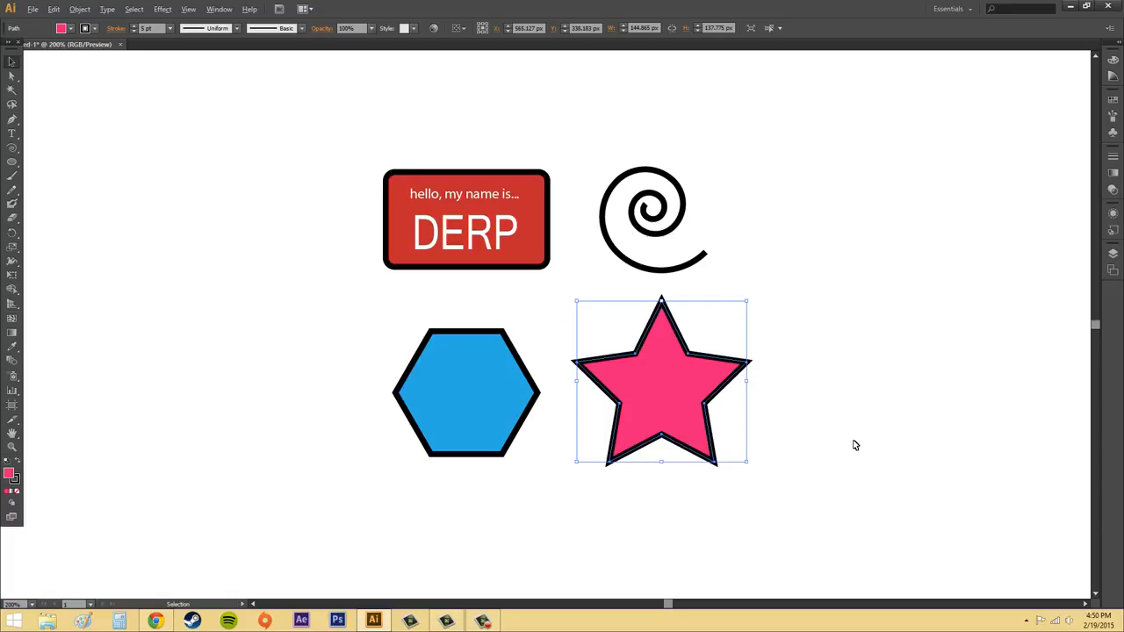
key("Right")
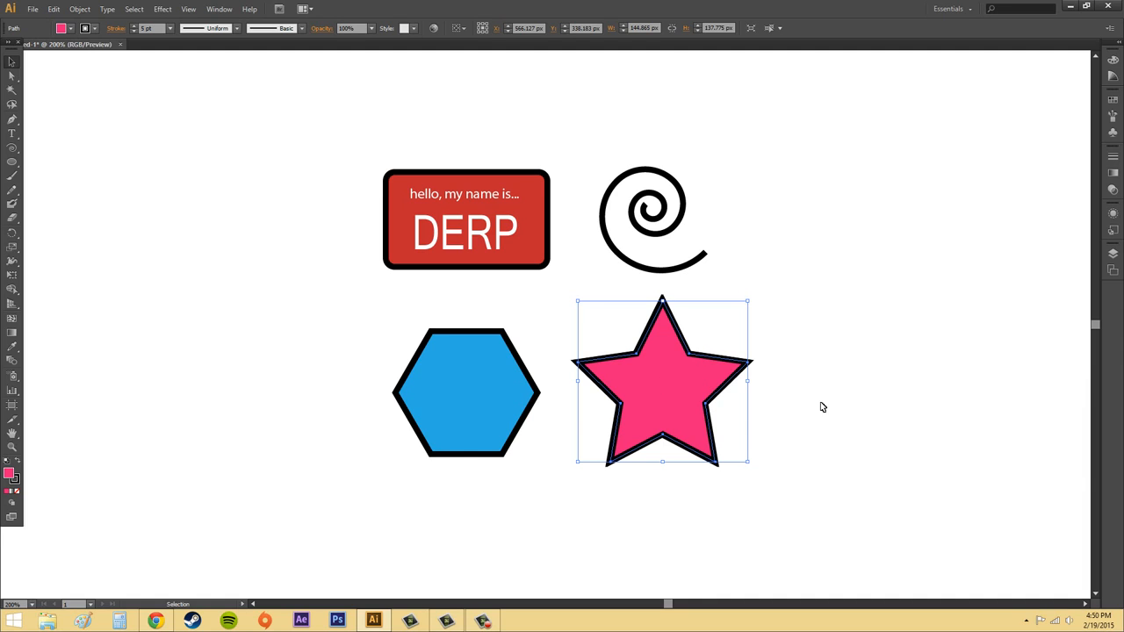
left_click(865, 413)
left_click_drag(680, 396, 856, 385)
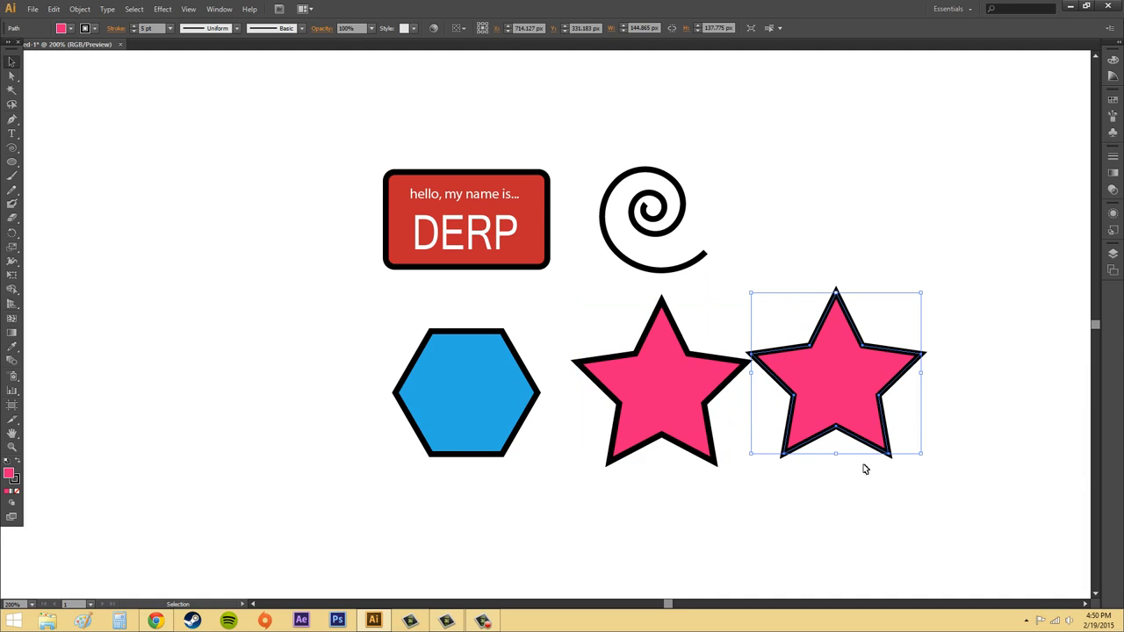
left_click(826, 512)
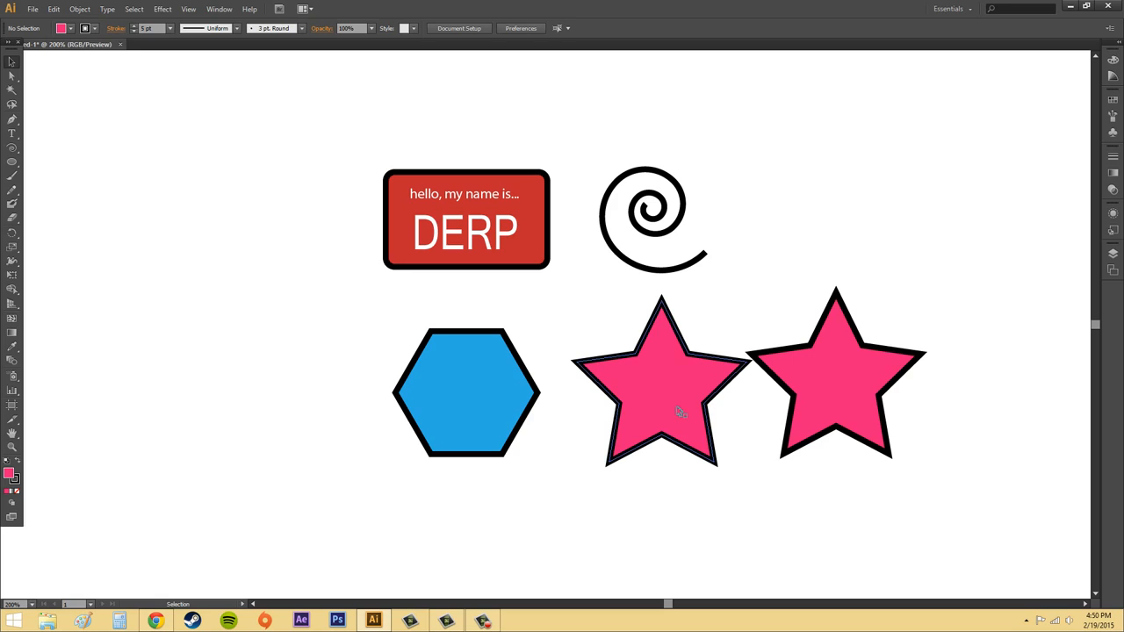
left_click(834, 378)
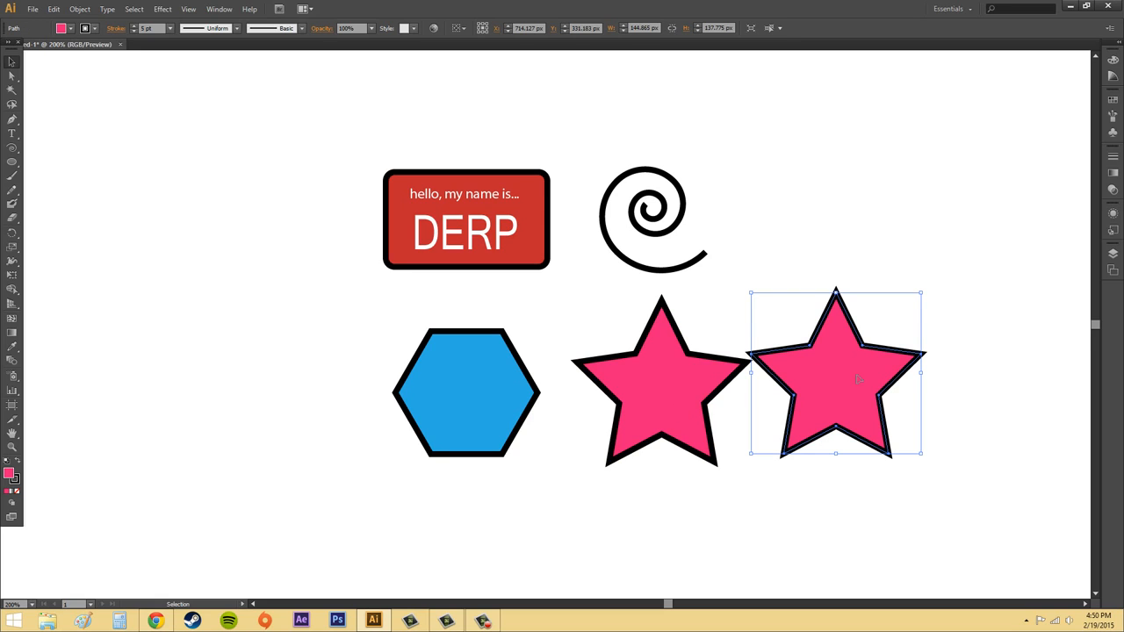
key("Delete")
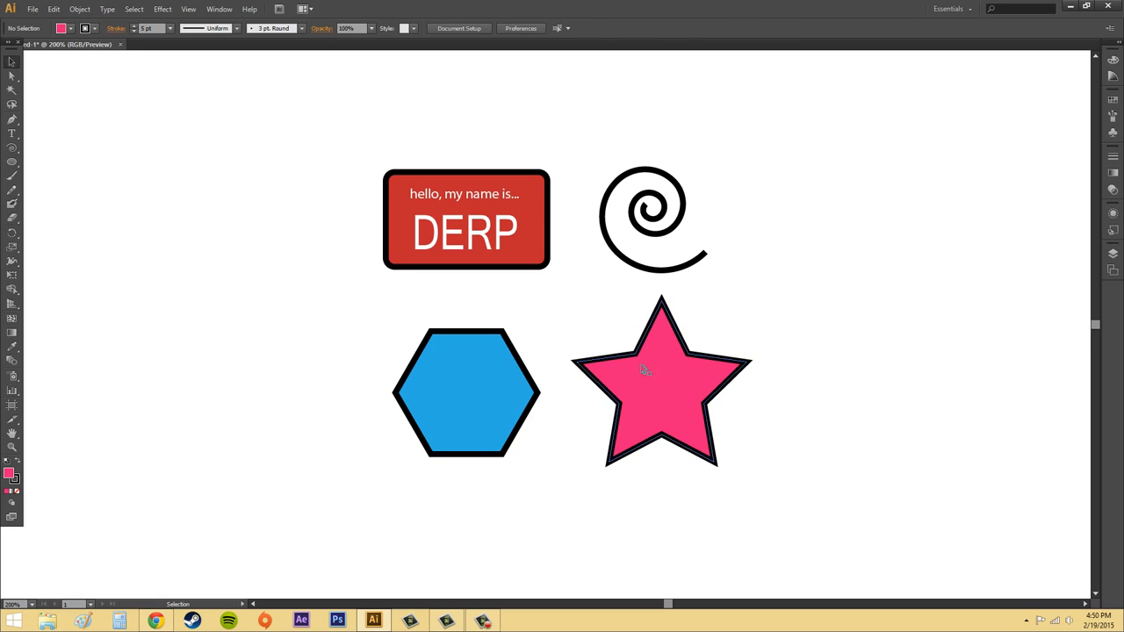
Stack seven slightly offset copies of the pink star on the original and spread them around the other artwork.
left_click(681, 380)
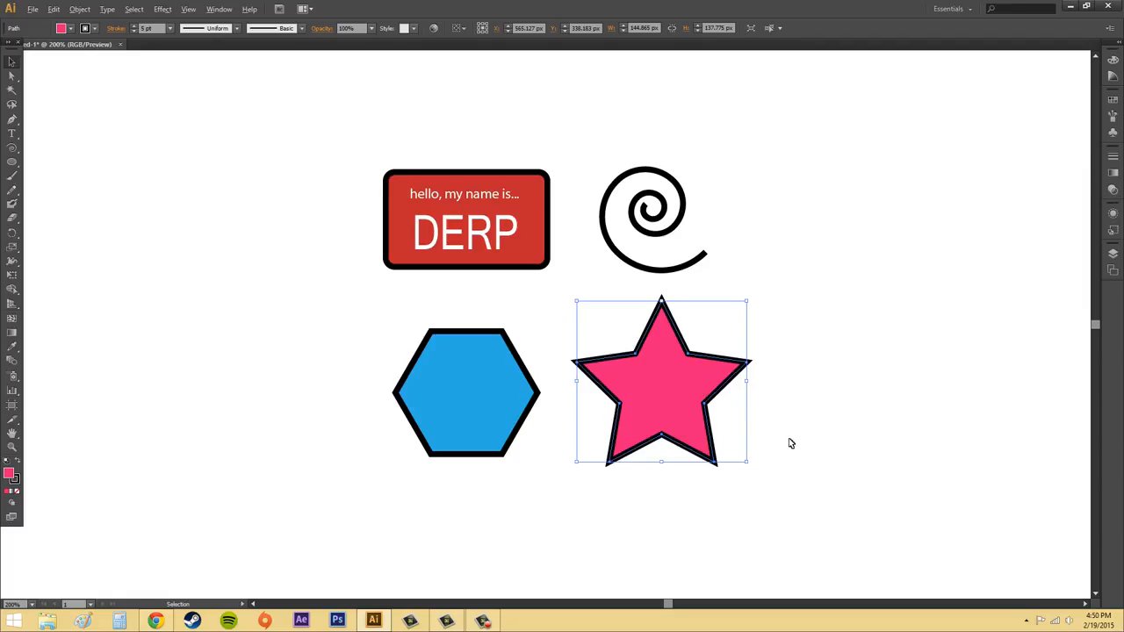
left_click(889, 415)
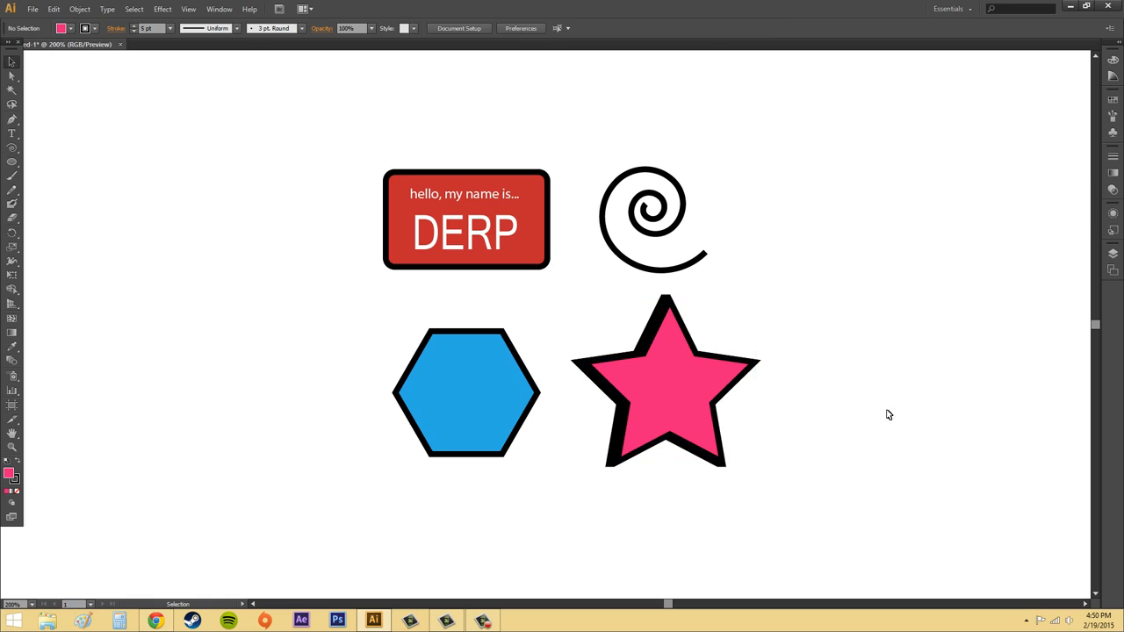
left_click_drag(684, 407, 861, 330)
left_click(684, 405)
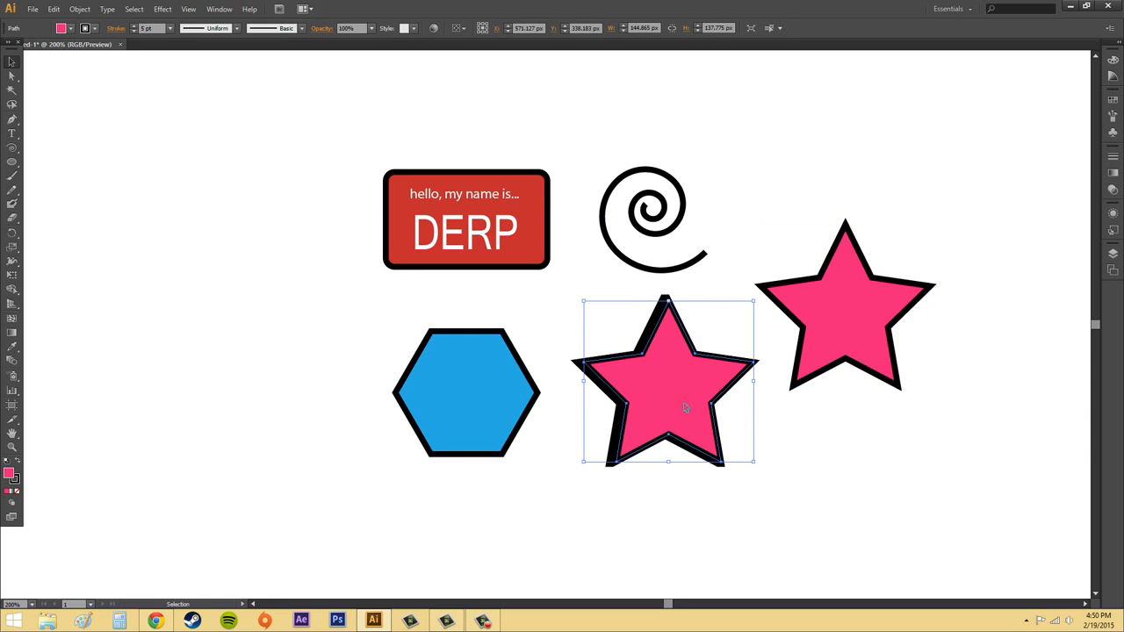
left_click_drag(685, 407, 544, 502)
left_click(665, 401)
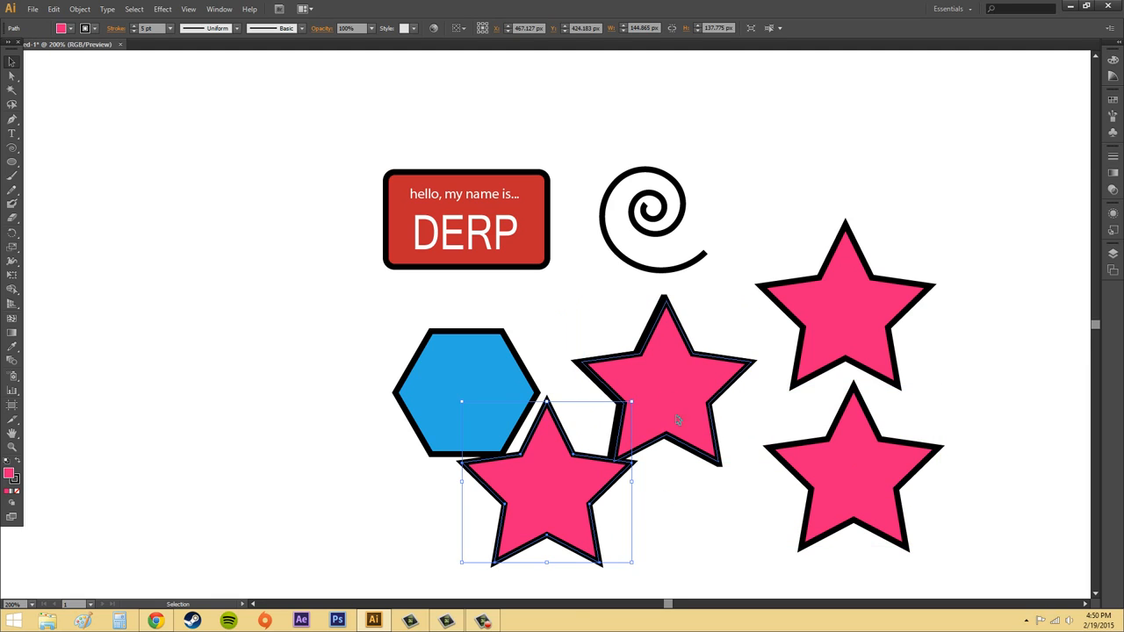
left_click(678, 422)
left_click_drag(678, 421, 844, 259)
left_click(670, 387)
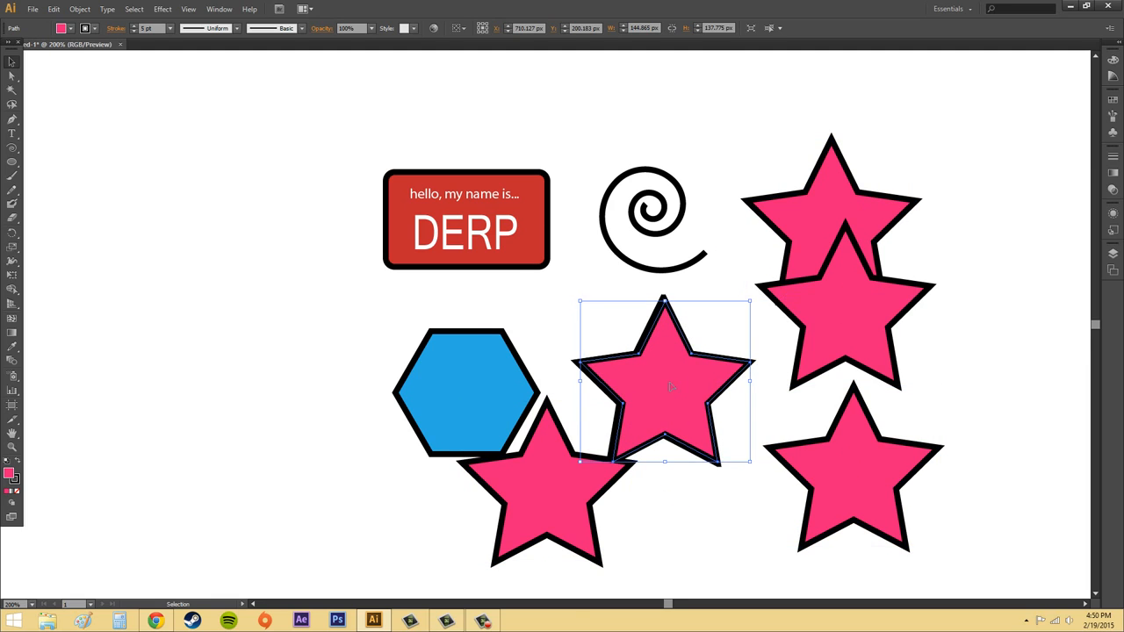
left_click_drag(669, 387, 250, 290)
left_click(658, 386)
left_click_drag(711, 369, 316, 425)
left_click_drag(665, 387, 503, 190)
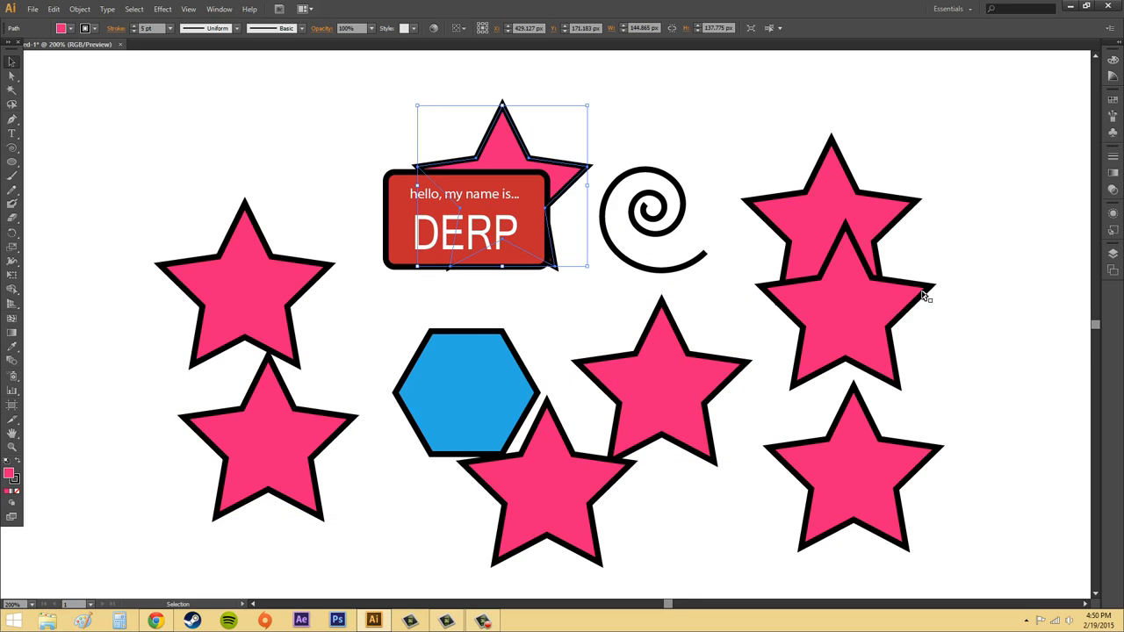
Delete the seven pink star copies scattered around the artwork, keeping the original star beside the hexagon.
left_click(843, 211)
left_click(513, 137)
key("Delete")
left_click_drag(828, 216, 841, 304)
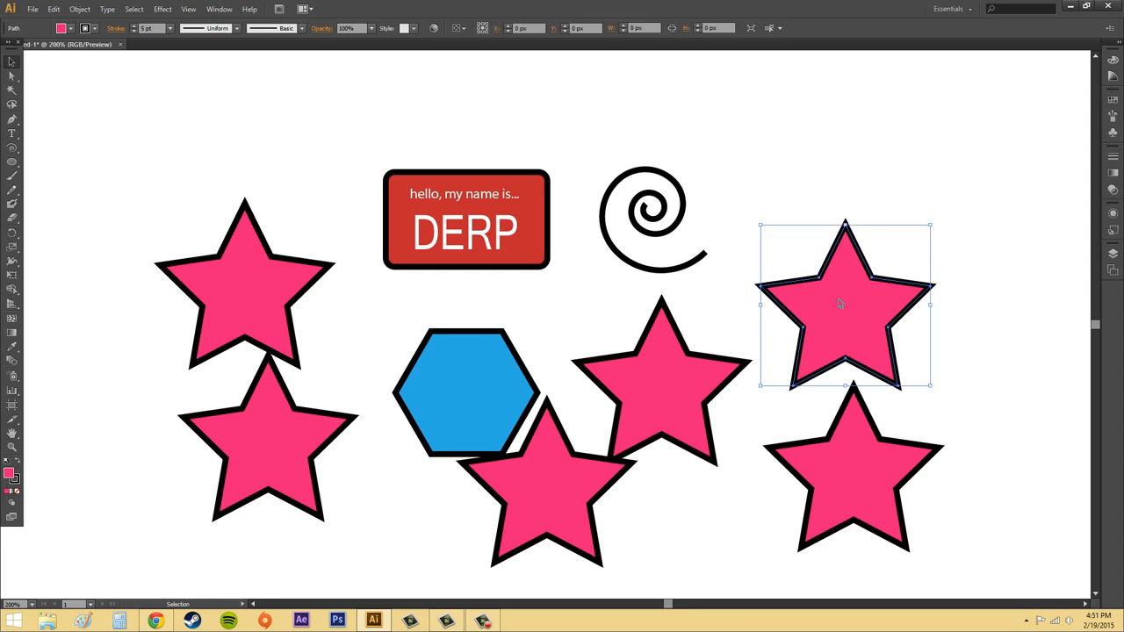
key("Delete")
left_click(845, 436)
key("Delete")
left_click(544, 492)
key("Delete")
left_click(281, 429)
key("Delete")
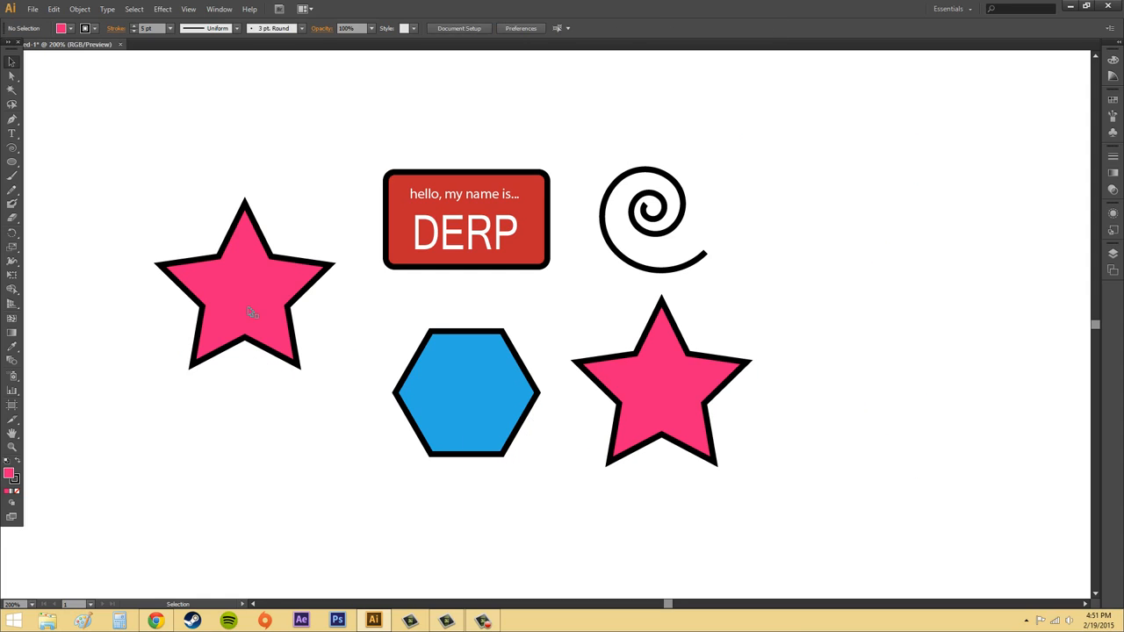
left_click(249, 313)
key("Delete")
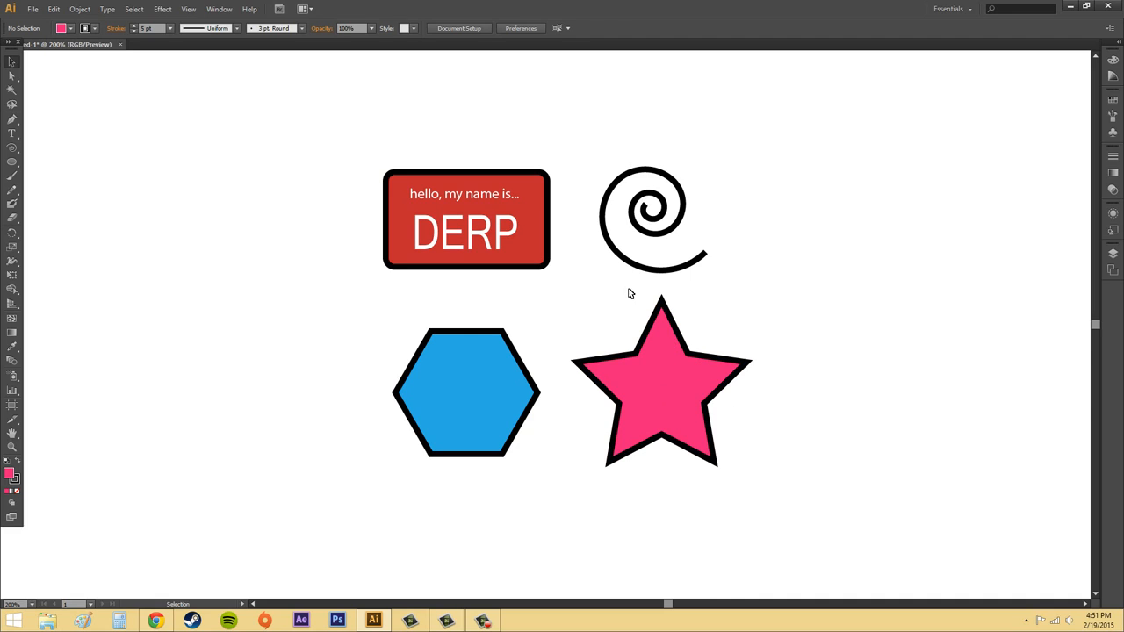
Create a new one-artboard Web document measuring 960 x 560 px.
left_click(33, 8)
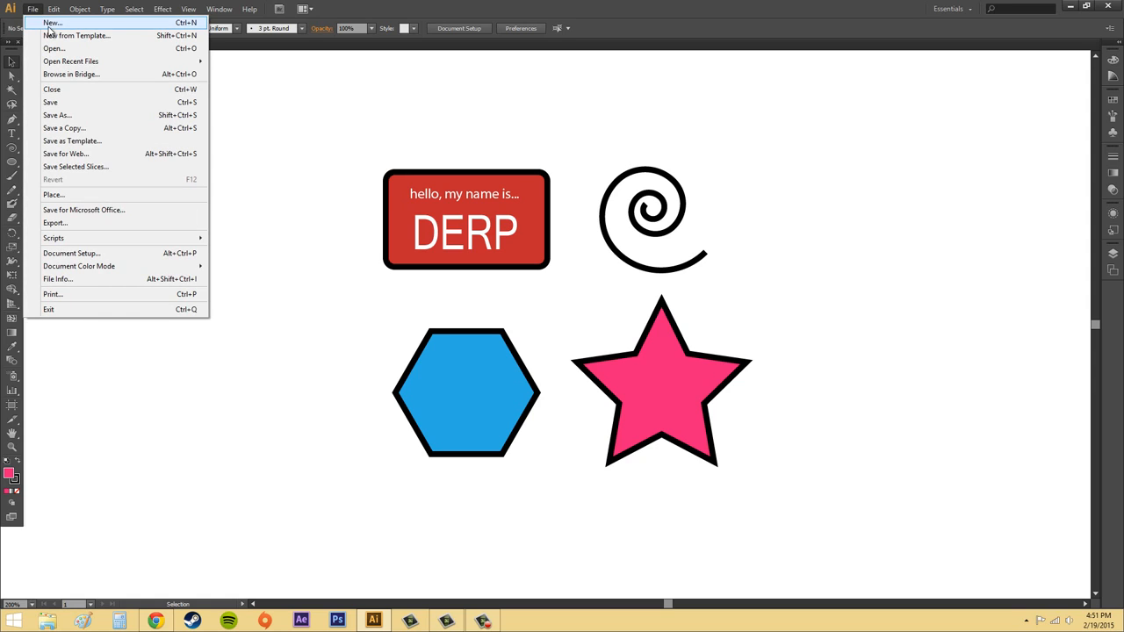
left_click(49, 24)
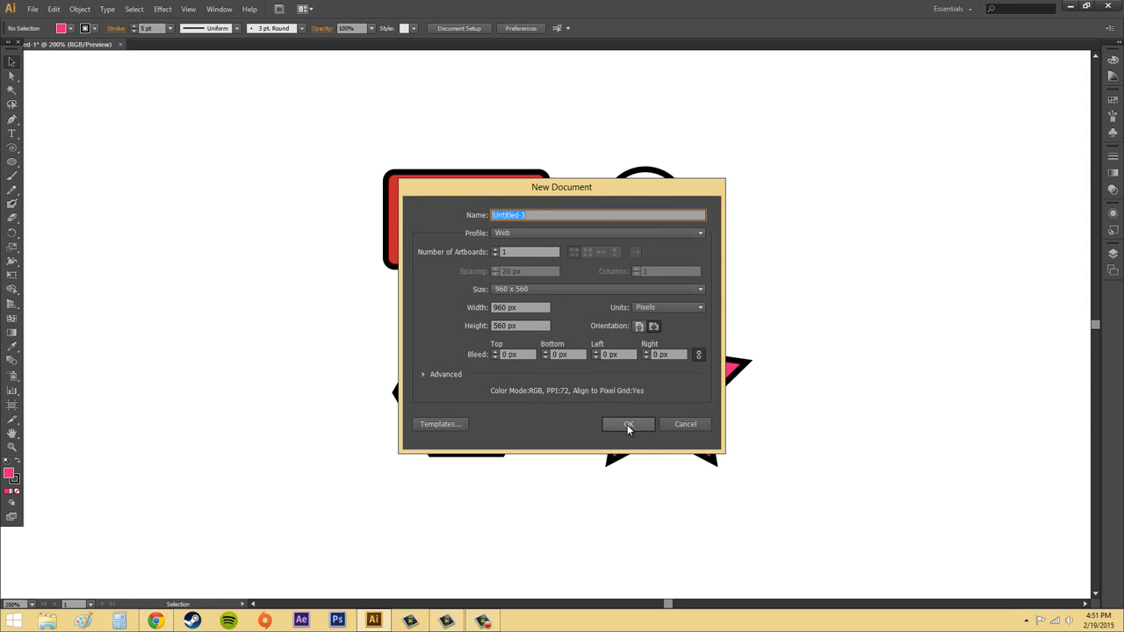
left_click(629, 430)
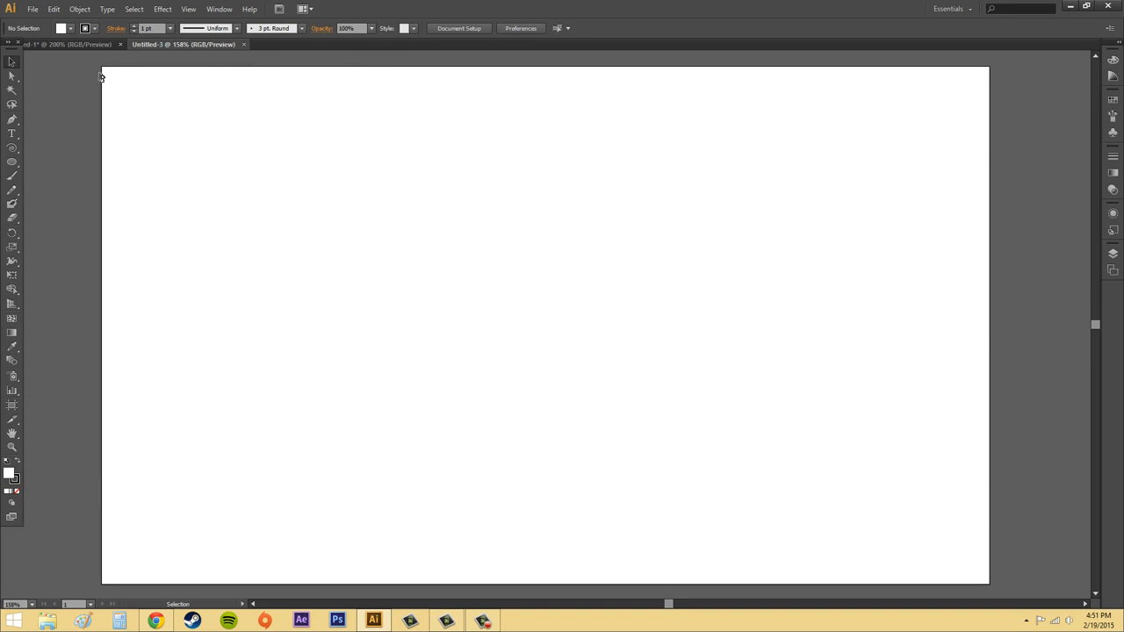
Tile the new blank document and the artwork document side by side in two columns.
left_click(70, 43)
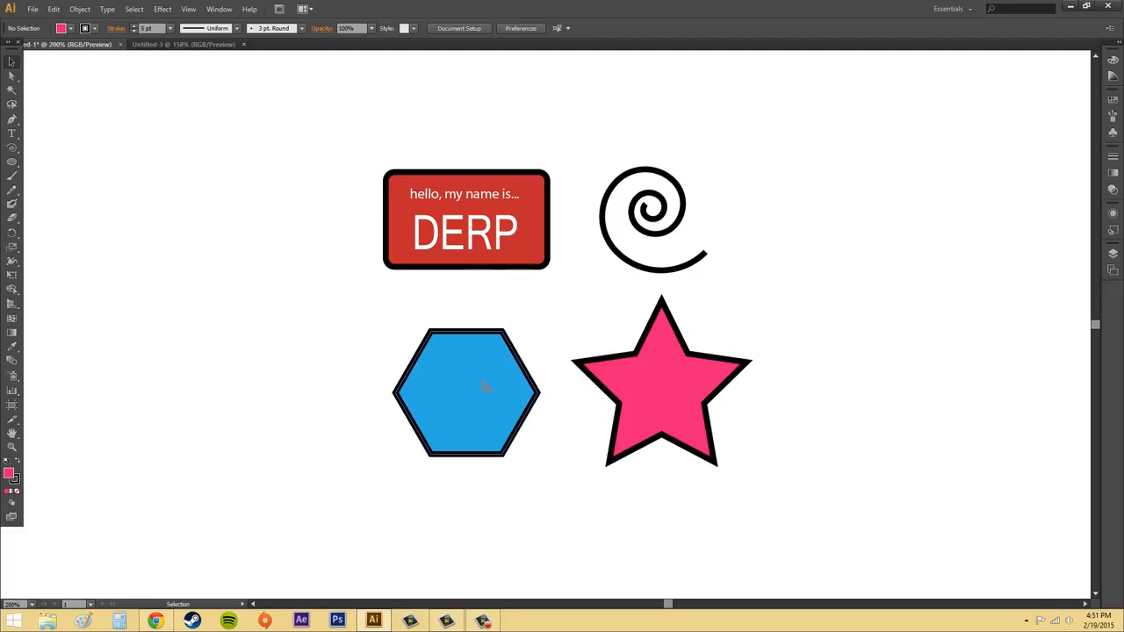
left_click(169, 43)
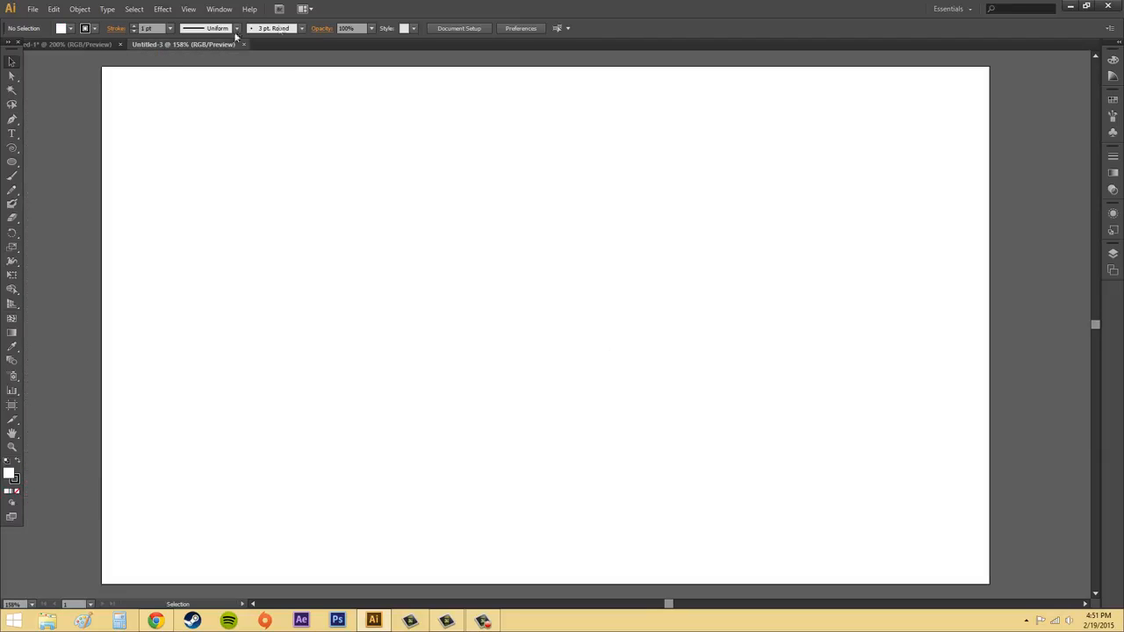
left_click(306, 11)
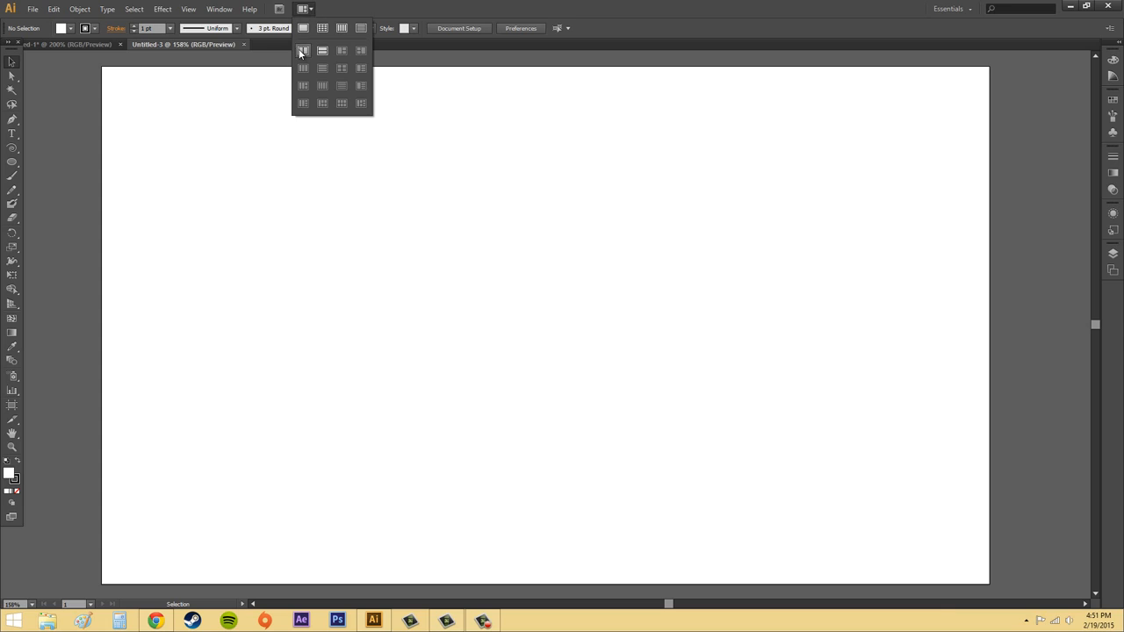
left_click(302, 51)
left_click(997, 386)
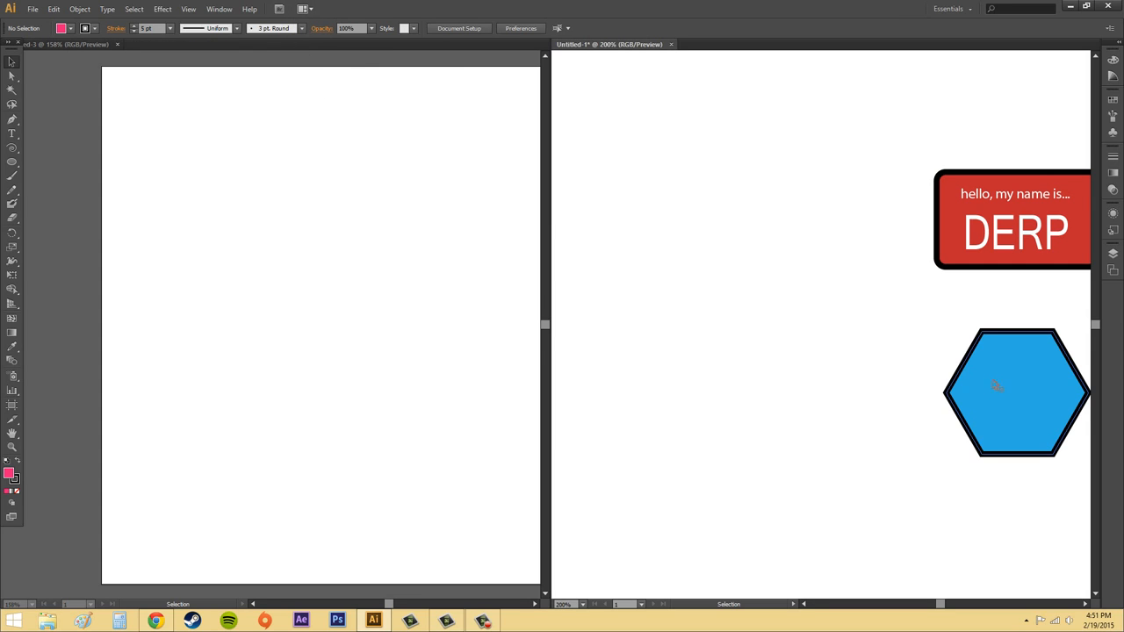
Copy the blue hexagon from the artwork document onto the blank document's artboard at about X 205 px, Y 343 px.
left_click(1028, 386)
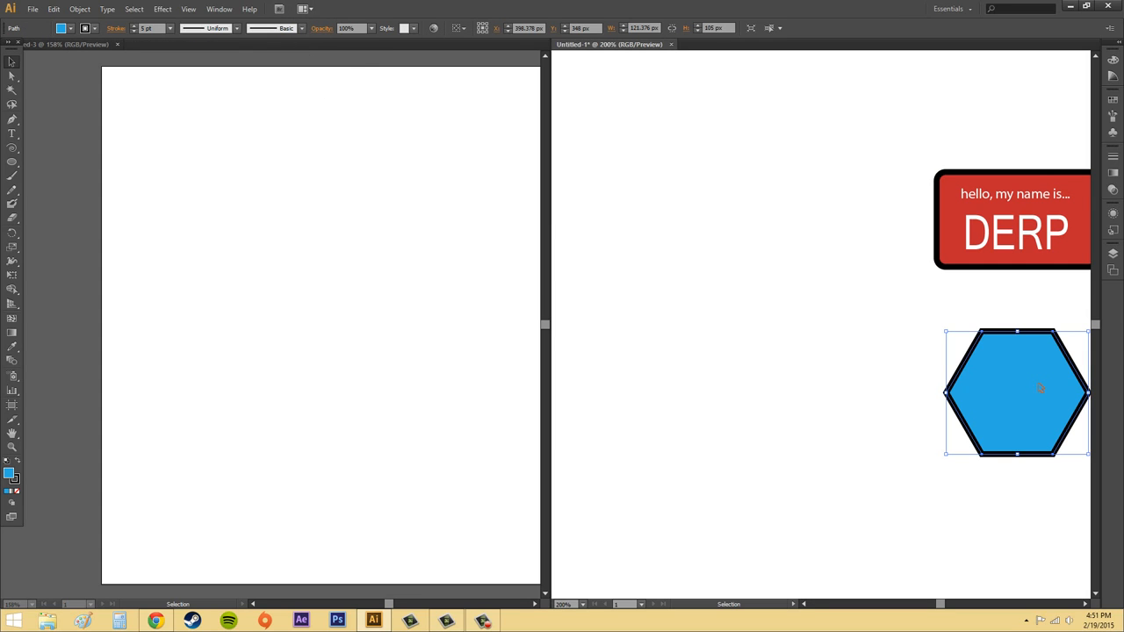
left_click_drag(1041, 388, 315, 379)
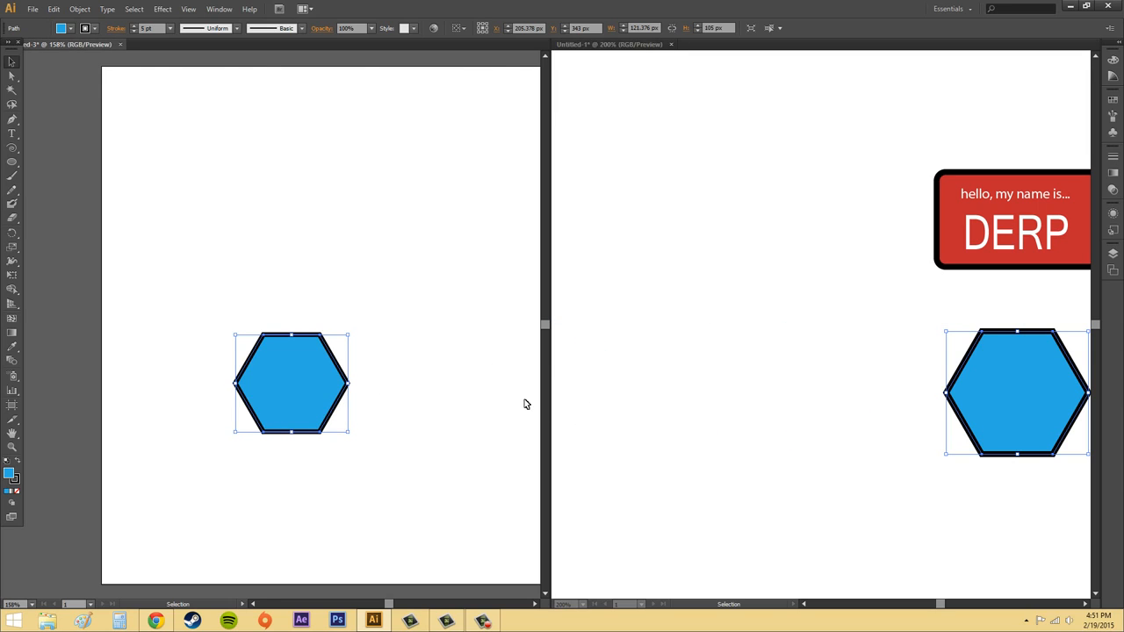
Close the new document containing the hexagon copy without saving it, and deselect the original artwork.
left_click(119, 44)
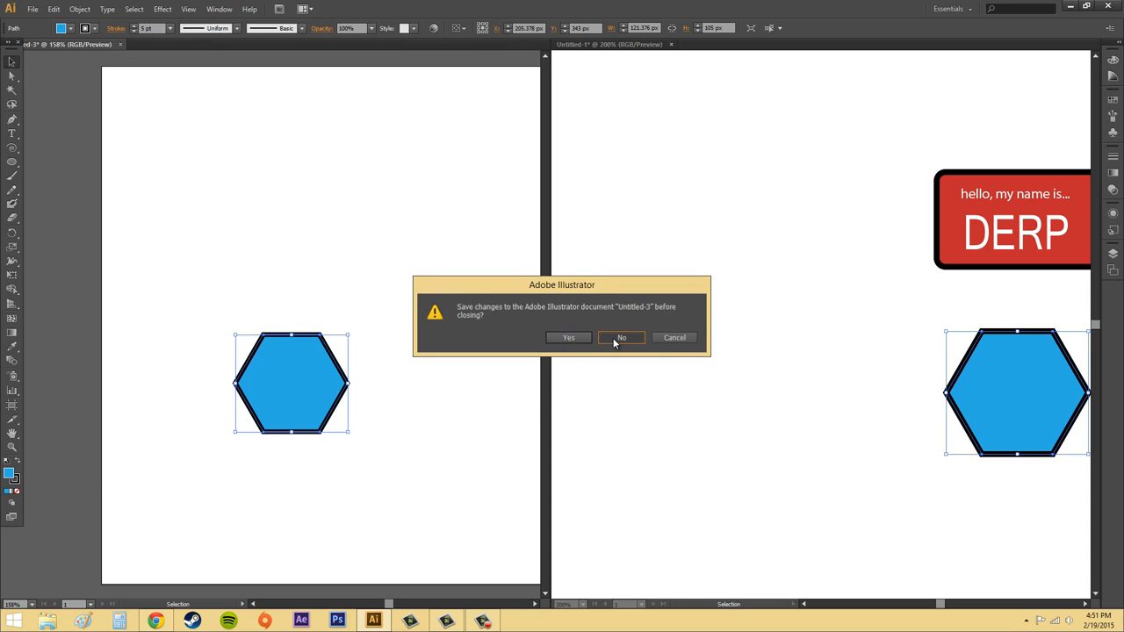
left_click(613, 339)
left_click(817, 326)
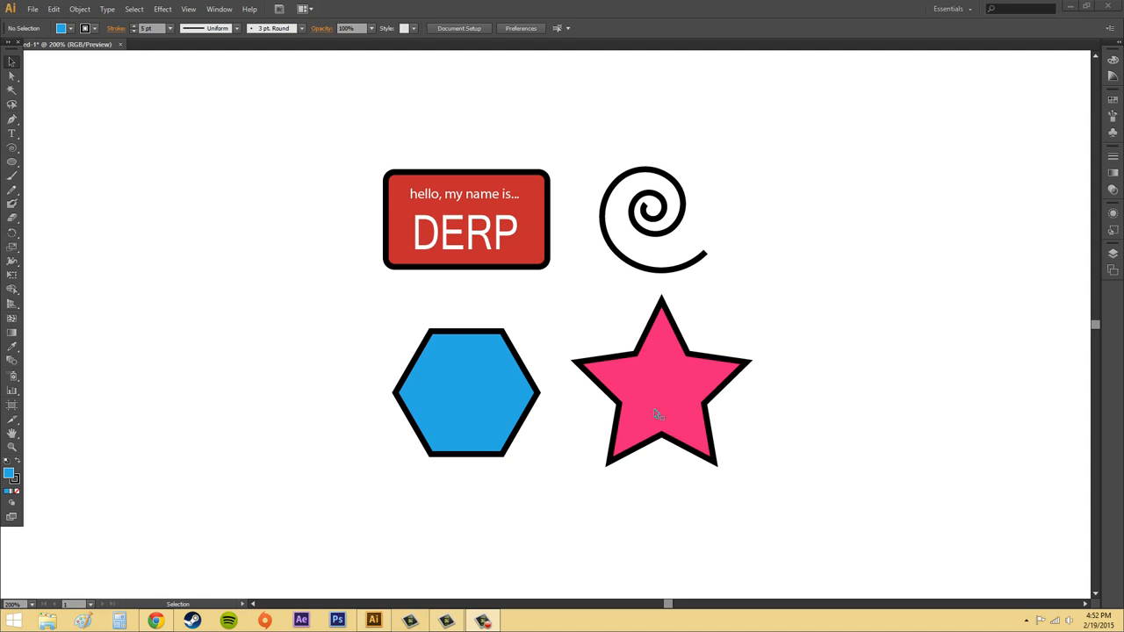
Start an Offset Path on the pink star with a 30 px offset and Miter joins.
left_click(685, 398)
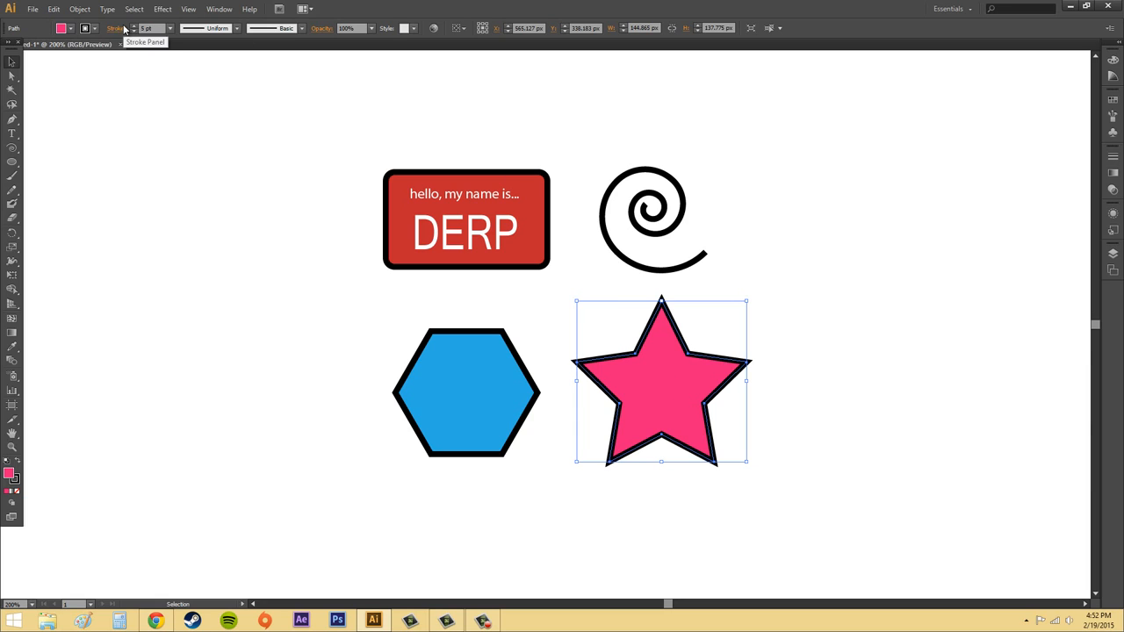
left_click(87, 14)
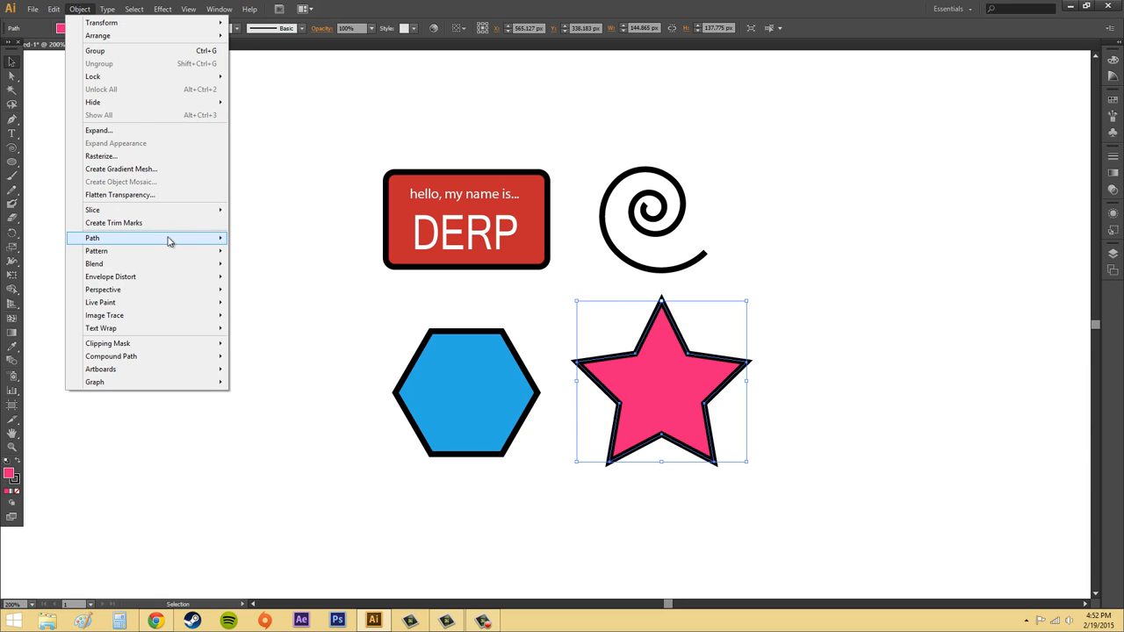
mouse_move(169, 241)
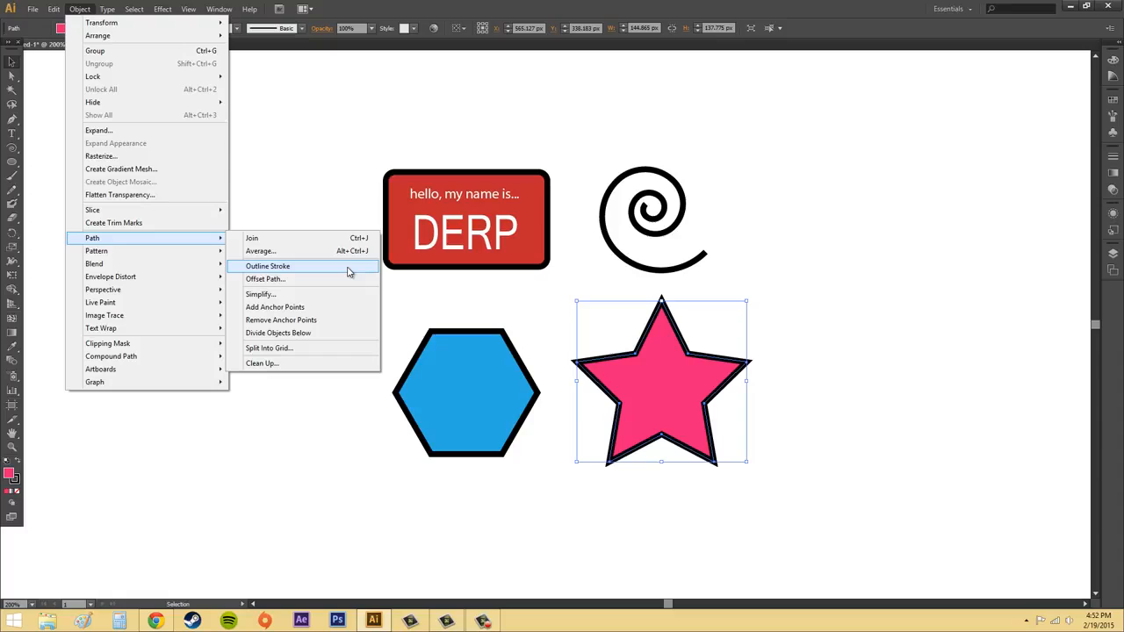
left_click(327, 280)
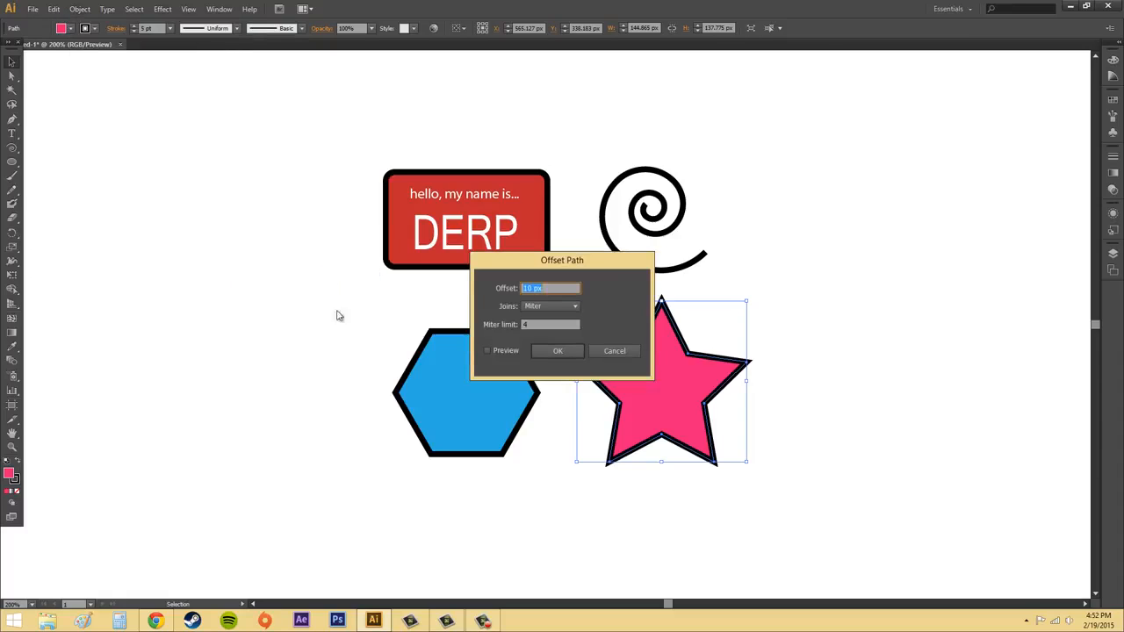
left_click_drag(569, 260, 266, 317)
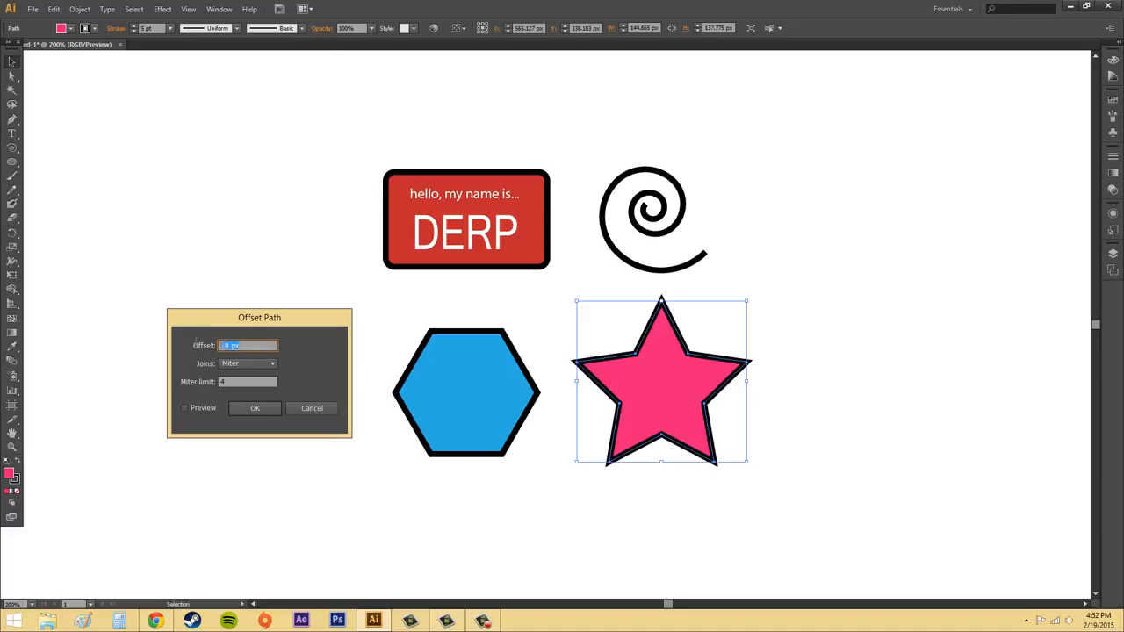
type("30")
left_click(232, 364)
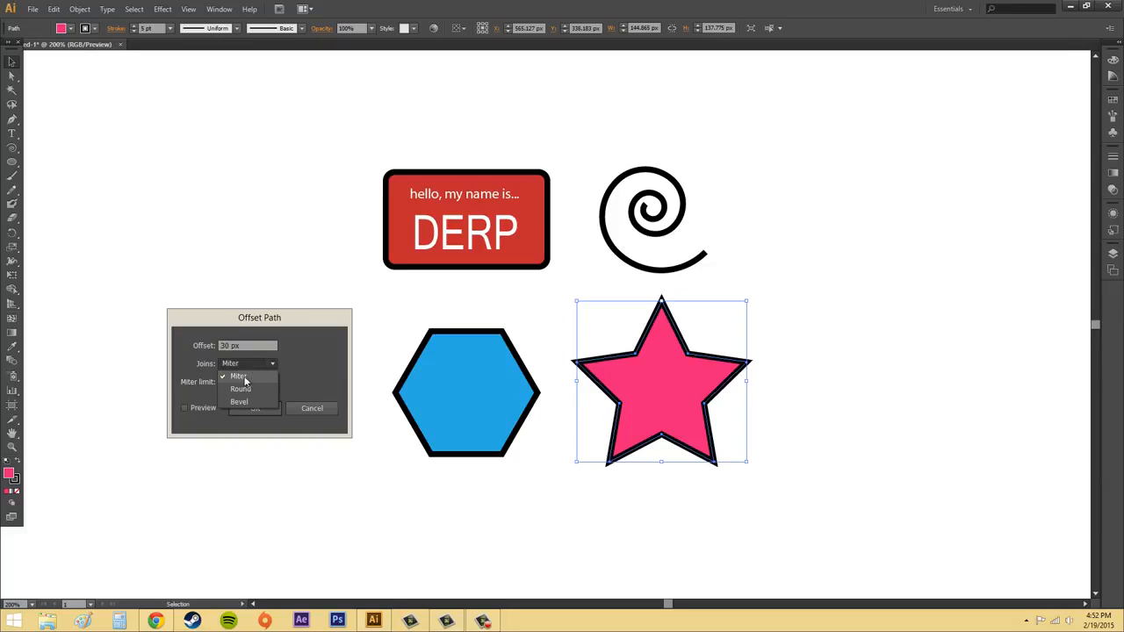
left_click(245, 379)
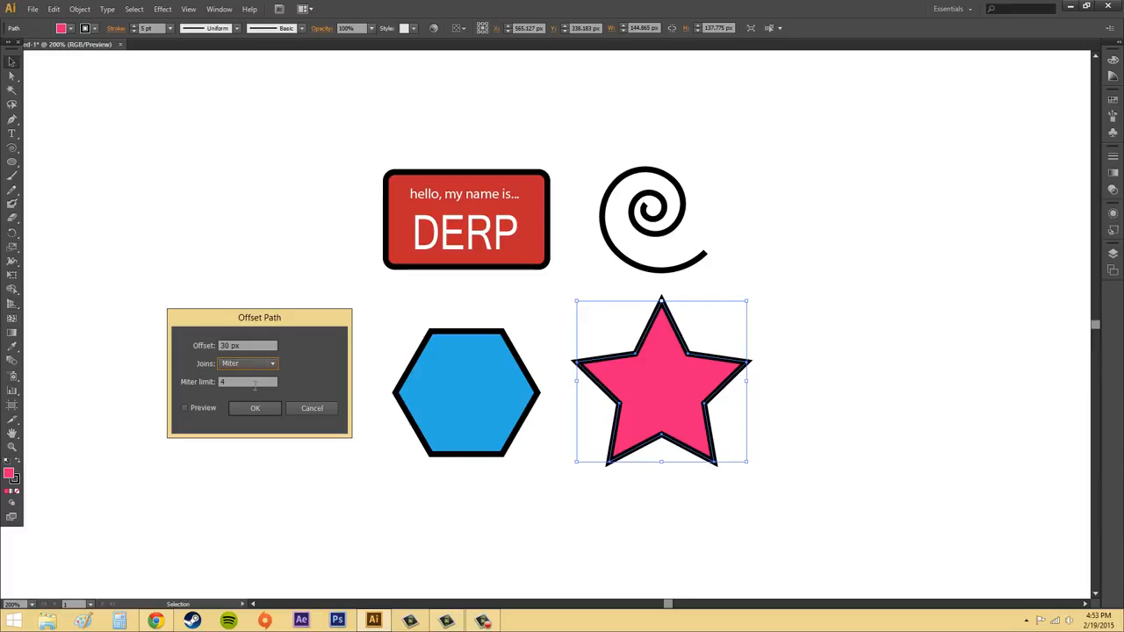
Set the offset's miter limit to 100 and toggle the preview to compare the star with and without it.
left_click_drag(222, 381, 180, 379)
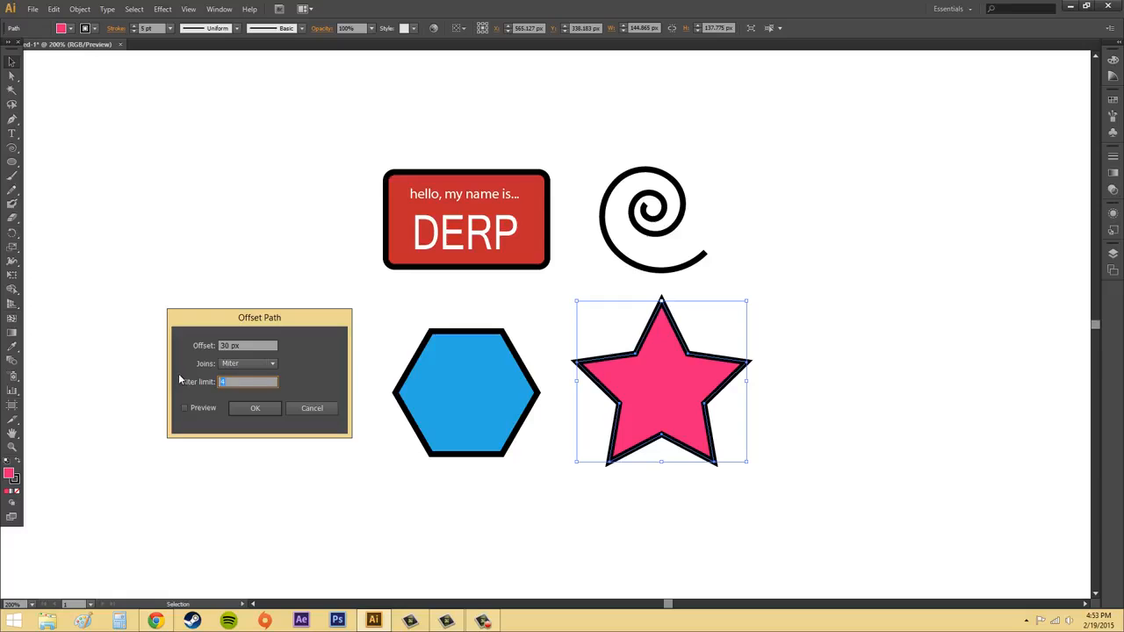
type("100")
left_click(184, 405)
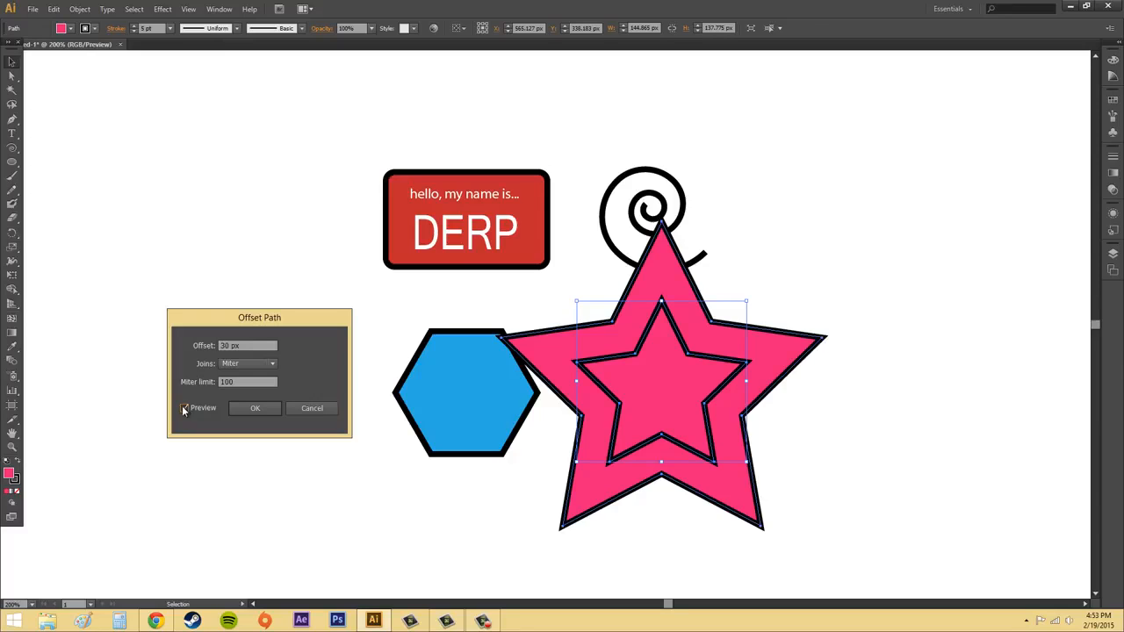
left_click(182, 406)
left_click(181, 406)
left_click(182, 405)
left_click(182, 406)
Try star offsets of 0 and 10 px, and set the offset to -10 px for an inner path.
left_click_drag(262, 346, 144, 338)
type("0")
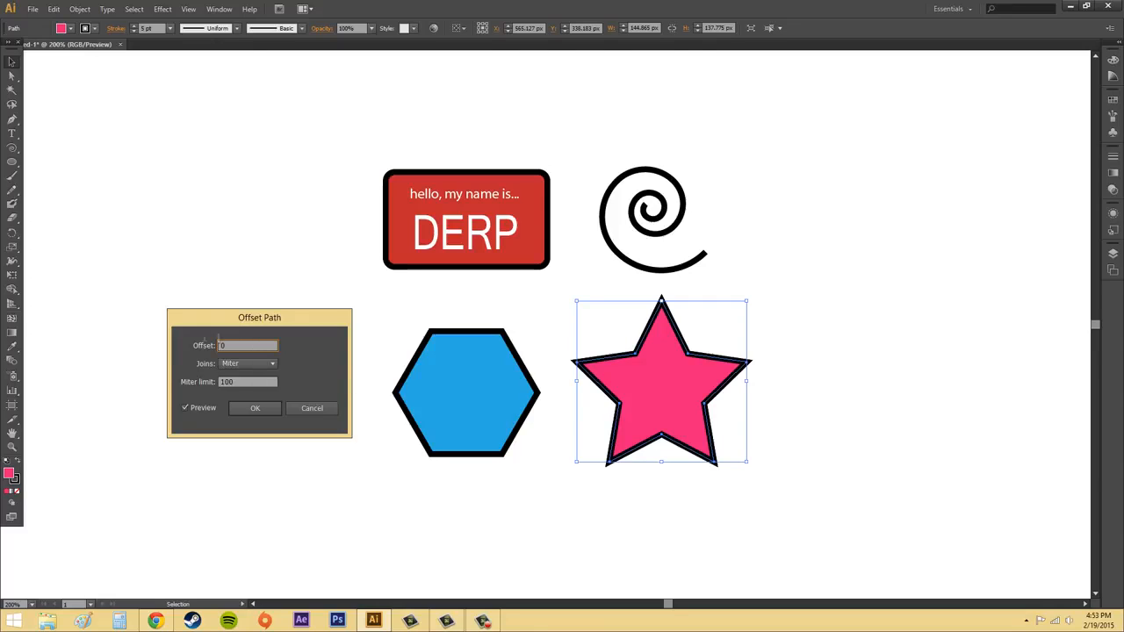
type("10")
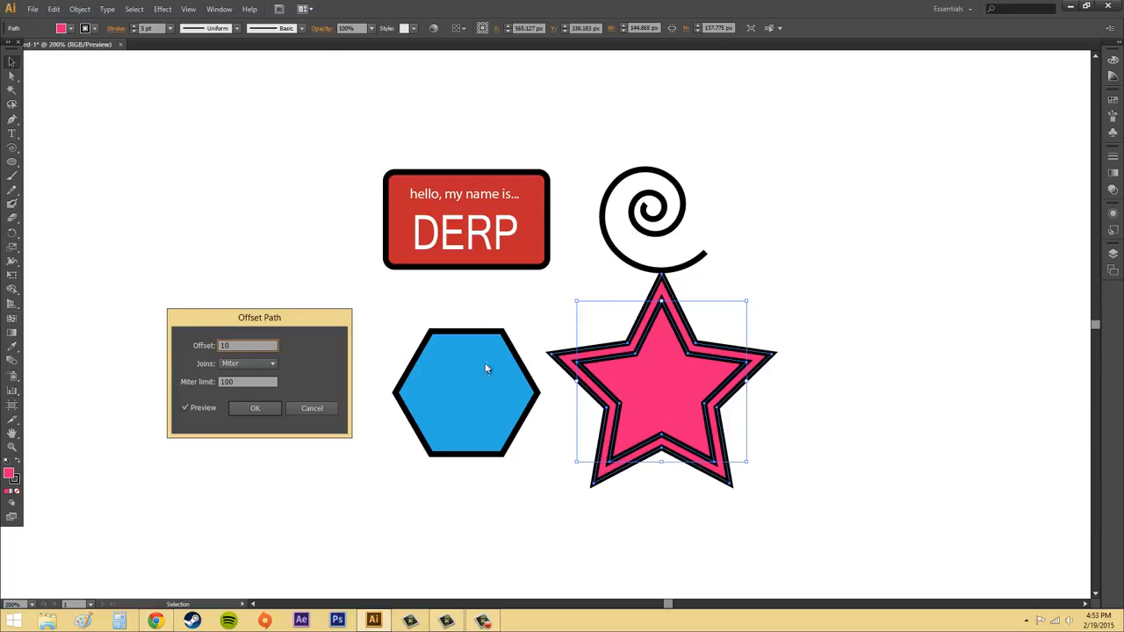
type("-10")
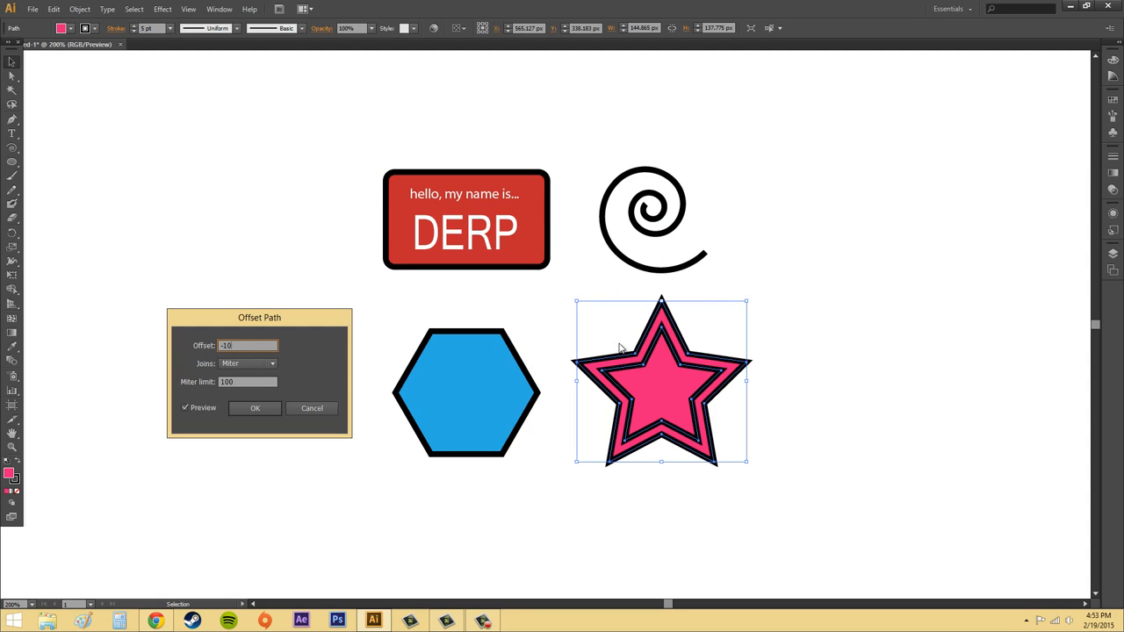
Try Round and Bevel joins on the star's inner offset, and return the joins to Miter.
left_click(252, 363)
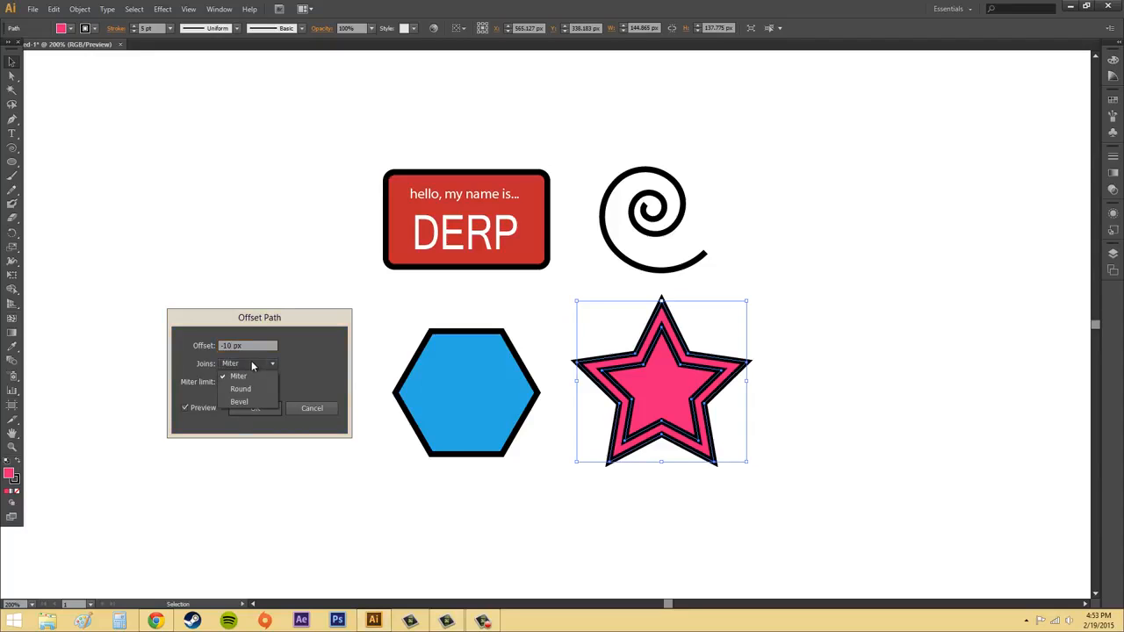
left_click(241, 389)
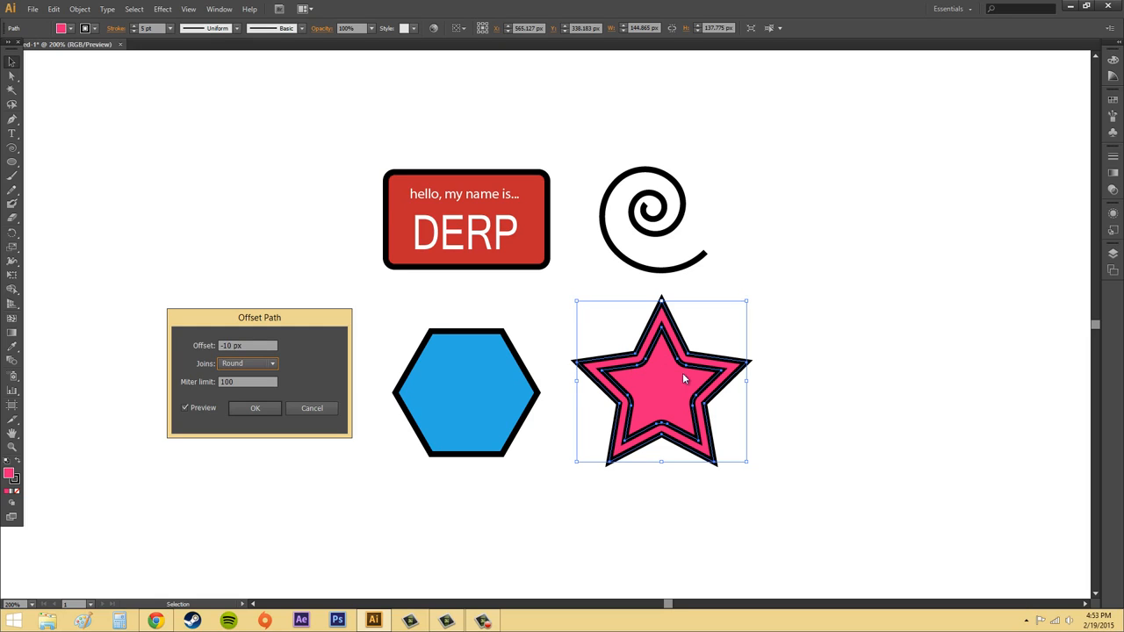
left_click(272, 364)
left_click(255, 403)
left_click(264, 364)
left_click(252, 378)
Try miter limits of 0 and 50 on the star's inner offset while keeping Miter joins.
left_click_drag(255, 382, 202, 382)
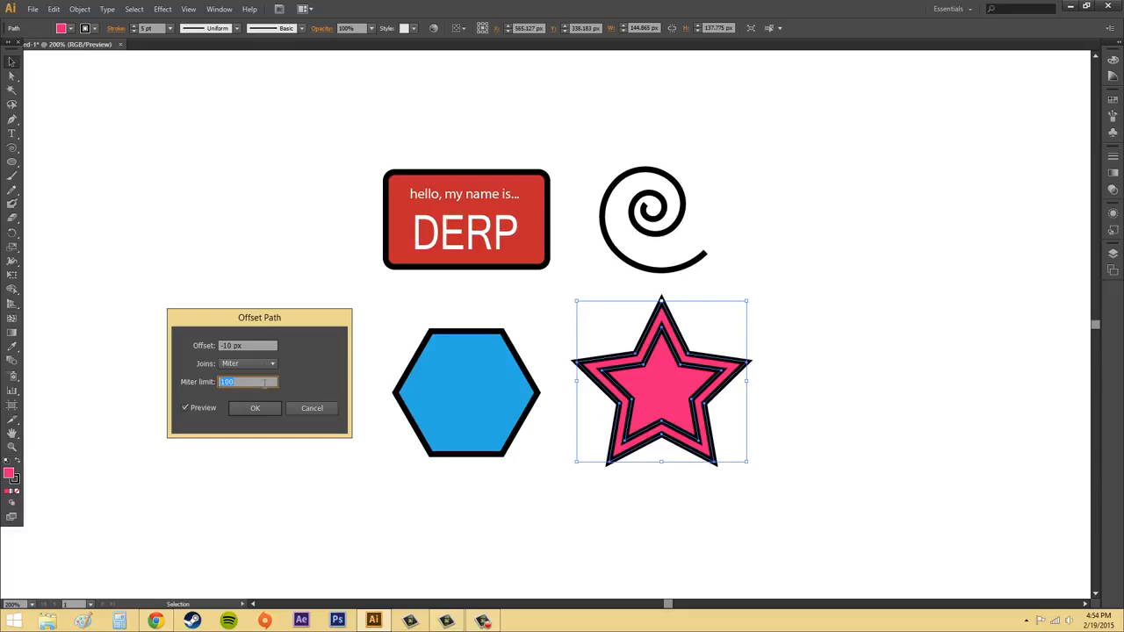
type("0")
left_click(228, 365)
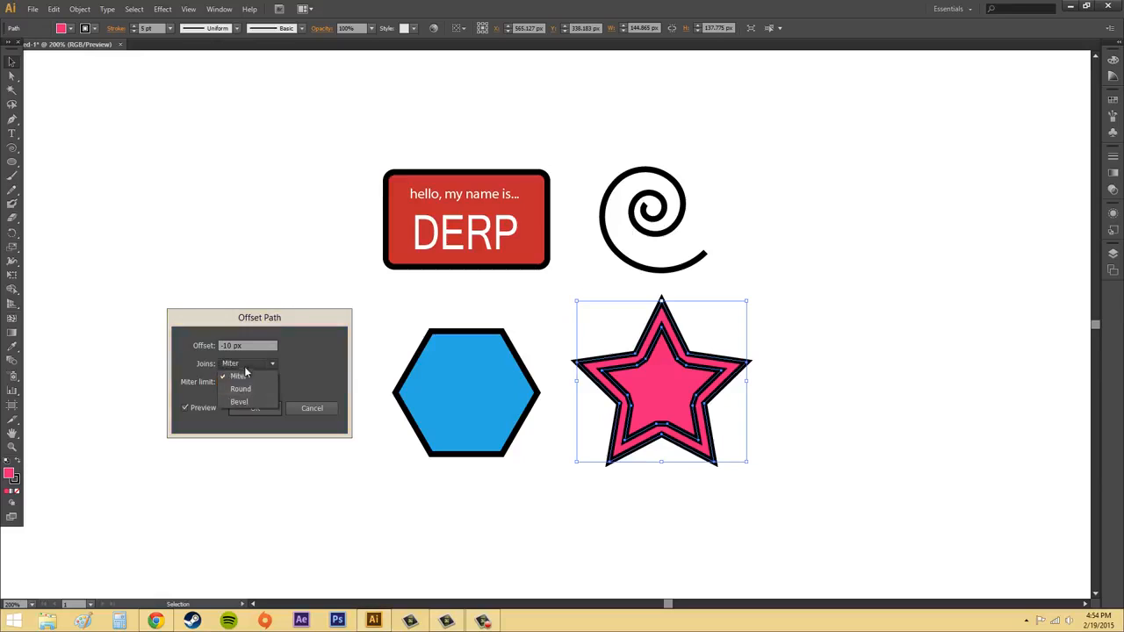
left_click(239, 376)
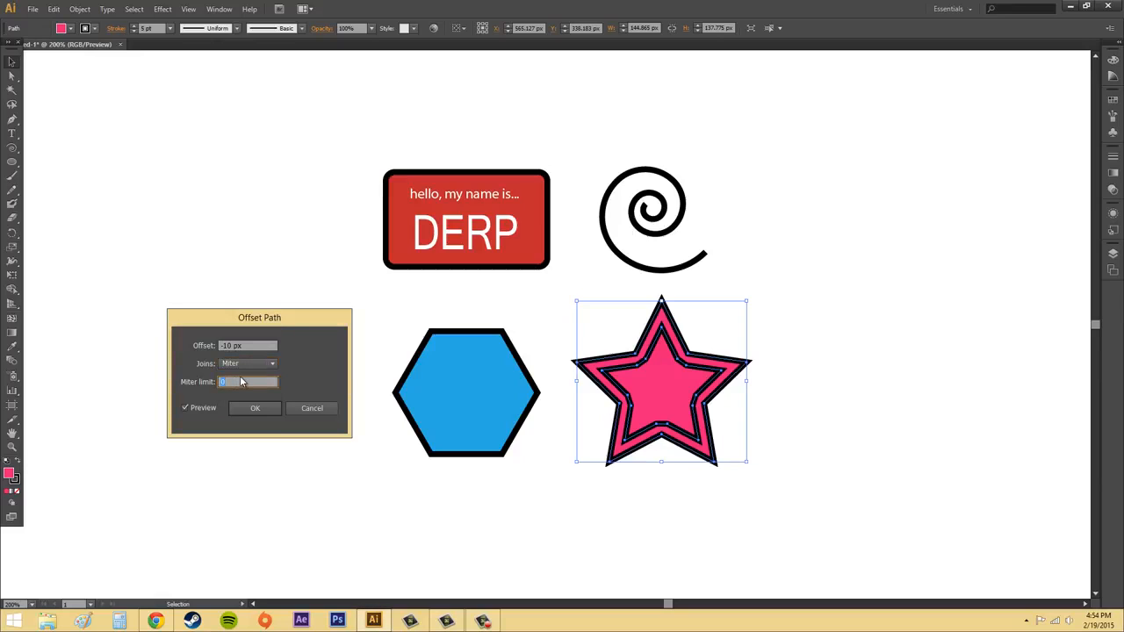
type("50")
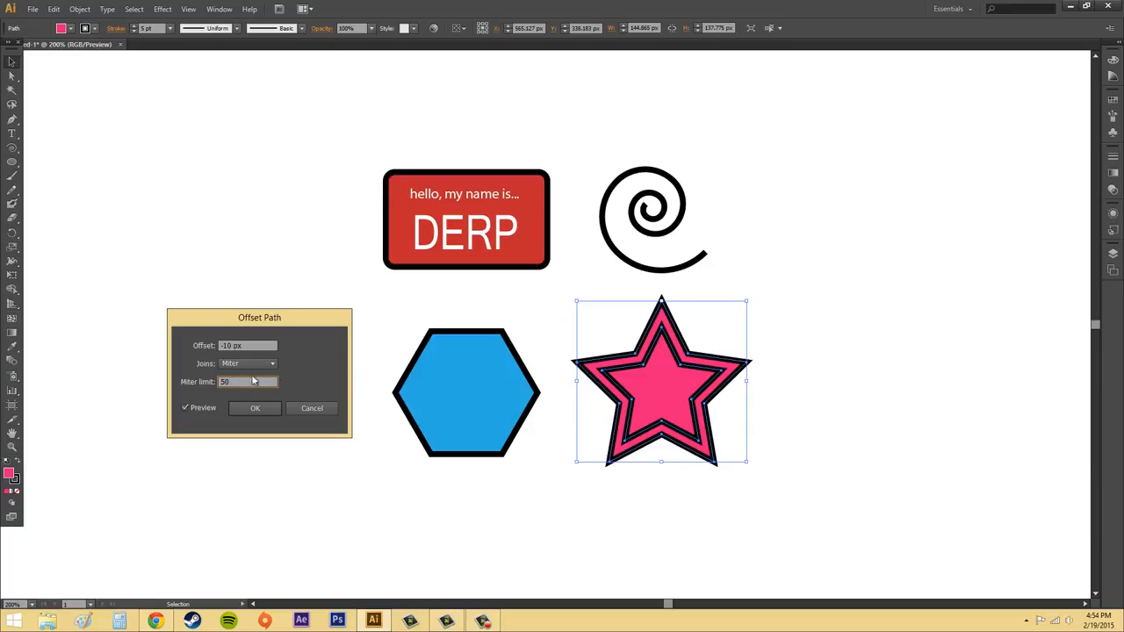
Try a miter limit of 16000 on the star's inner offset, and set the limit to 100.
left_click_drag(253, 381, 192, 372)
type("100")
left_click_drag(246, 382, 176, 373)
type("16000")
left_click(184, 375)
type("100")
Apply the -10 px Offset Path to the pink star and delete the resulting inner star.
left_click(248, 407)
left_click(828, 379)
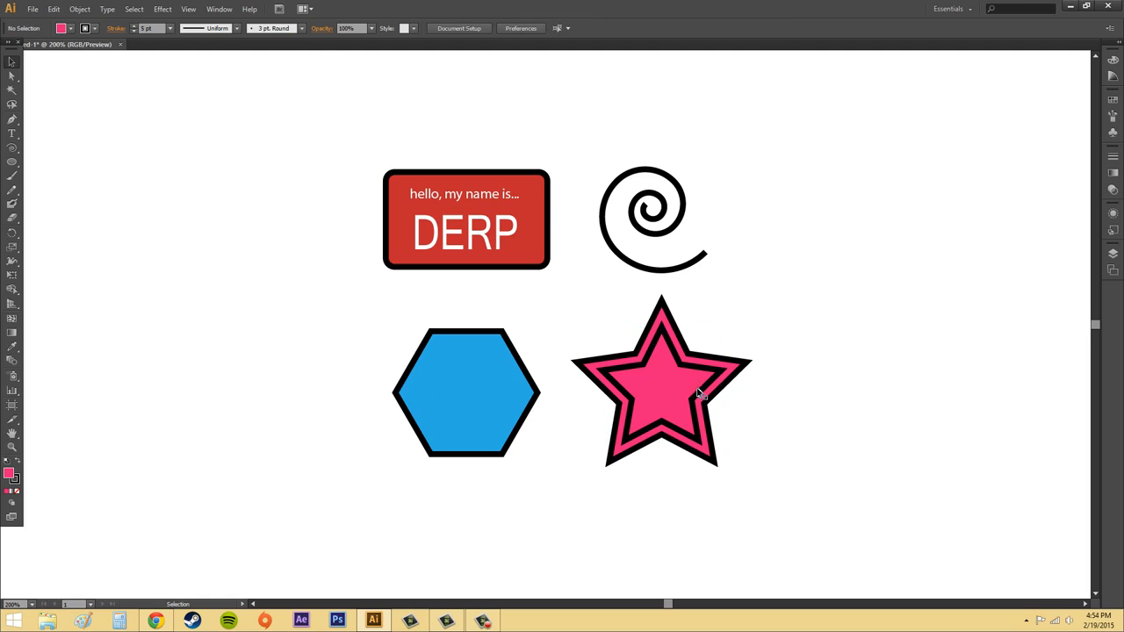
left_click(681, 373)
key("Delete")
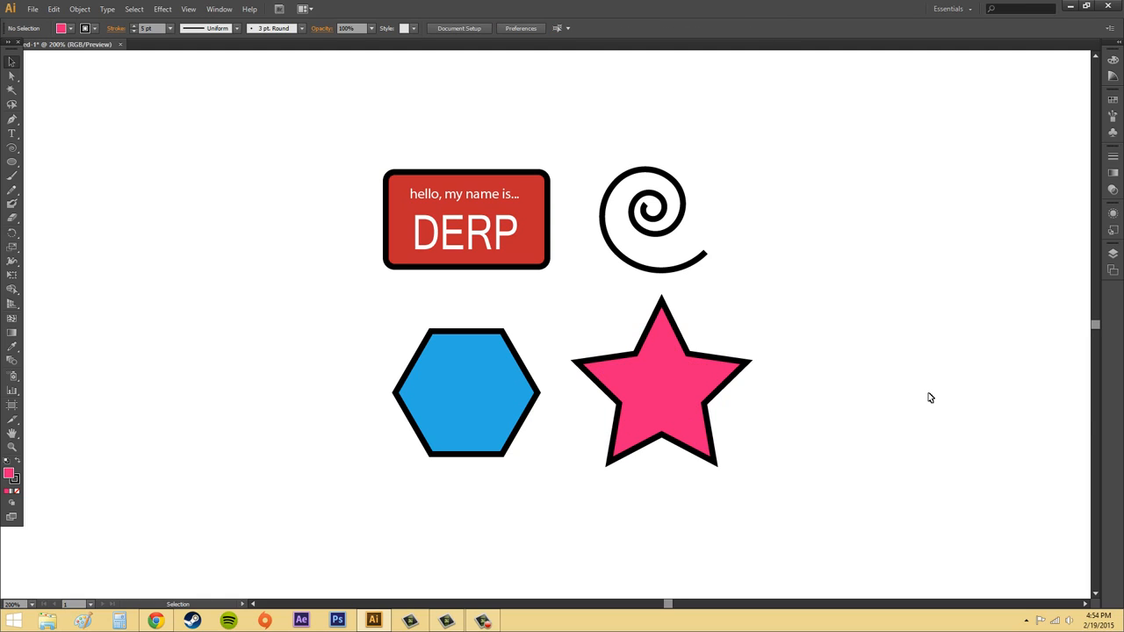